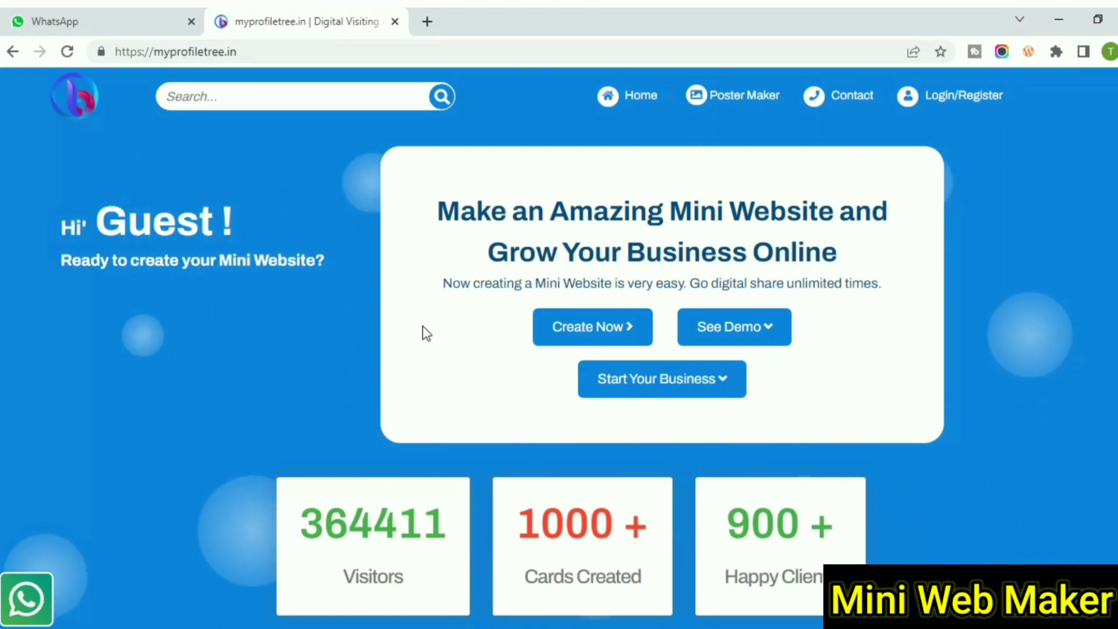
- Begin creating a new mini website, bringing up the myprofiletree.in login page in a new tab
{"action": "scroll", "coordinate": [190, 326], "scroll_direction": "down", "scroll_amount": 4}
{"action": "scroll", "coordinate": [188, 321], "scroll_direction": "up", "scroll_amount": 4}
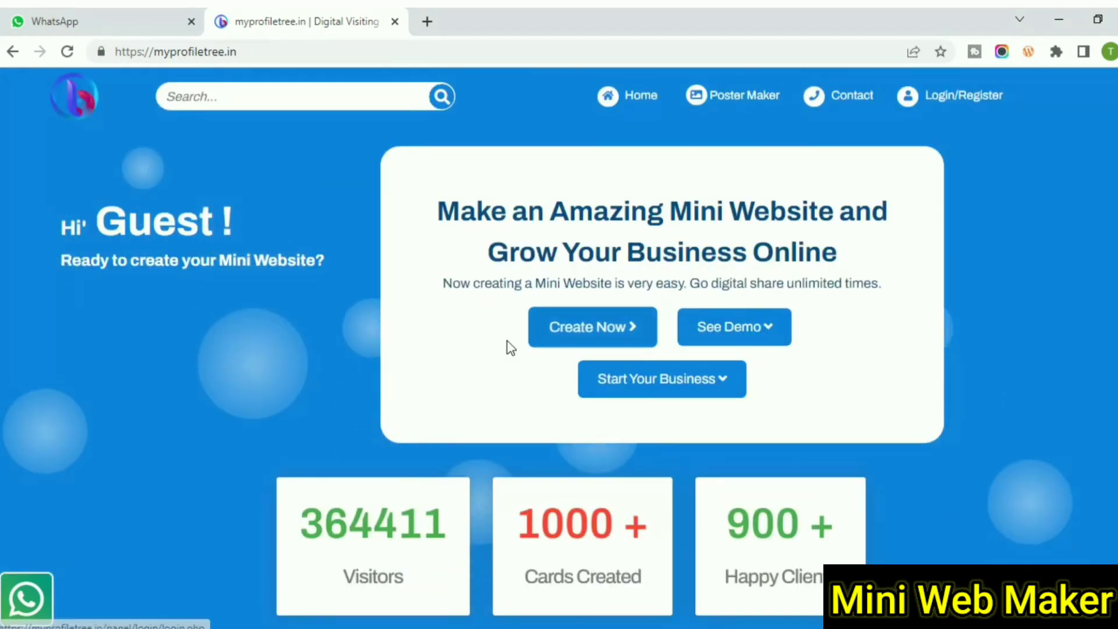
{"action": "left_click", "coordinate": [593, 341]}
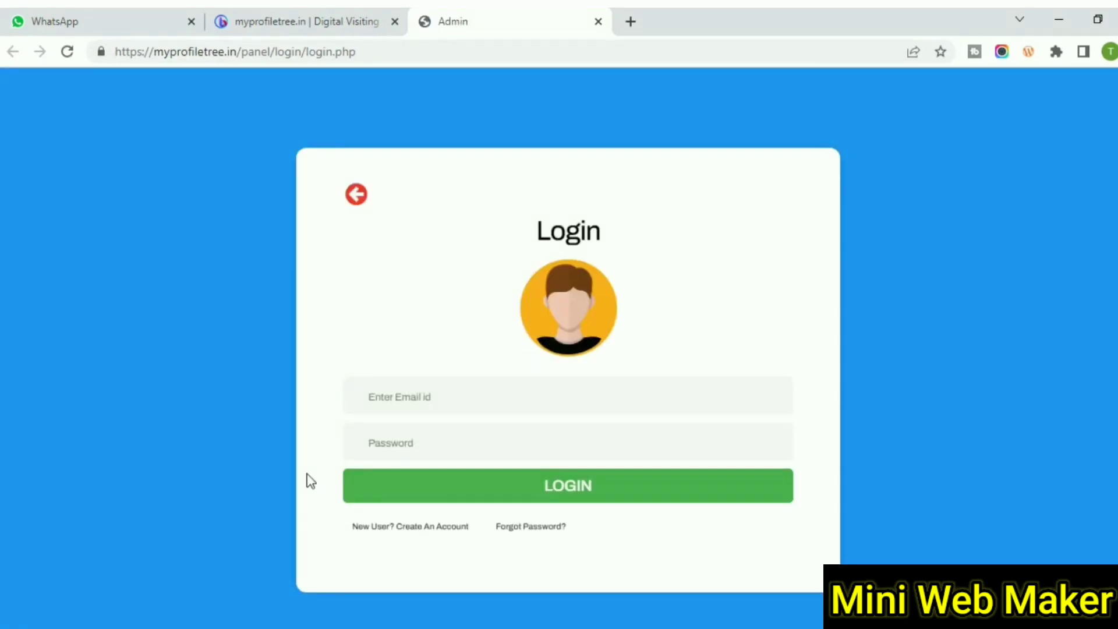
- Register a new account with the holder's name, e-mail, mobile number and a password
{"action": "left_click", "coordinate": [417, 527]}
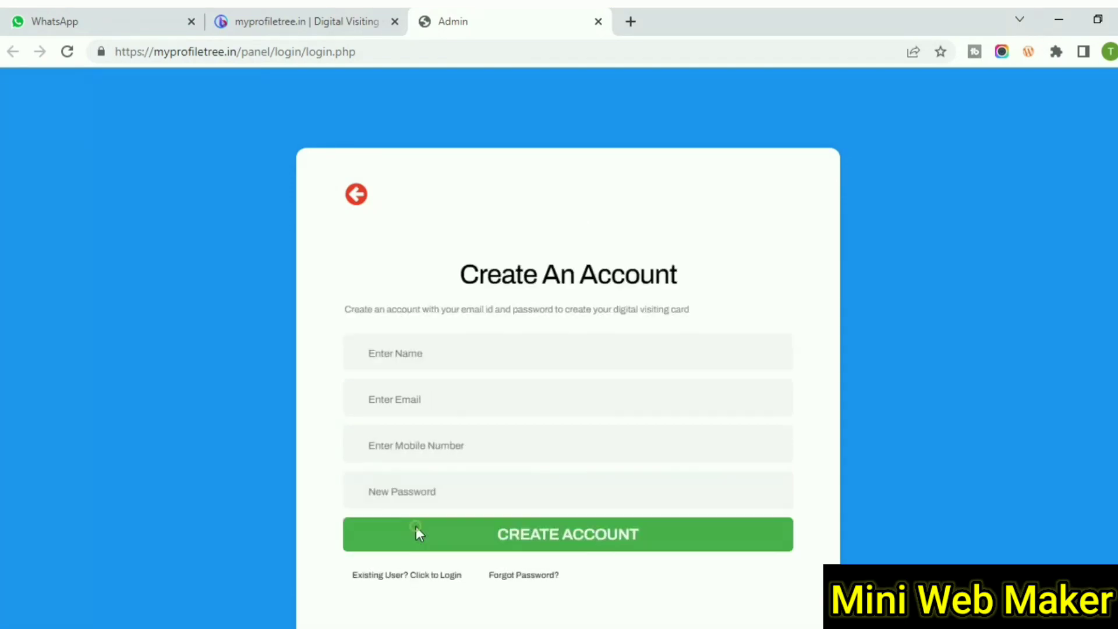
{"action": "left_click", "coordinate": [414, 351]}
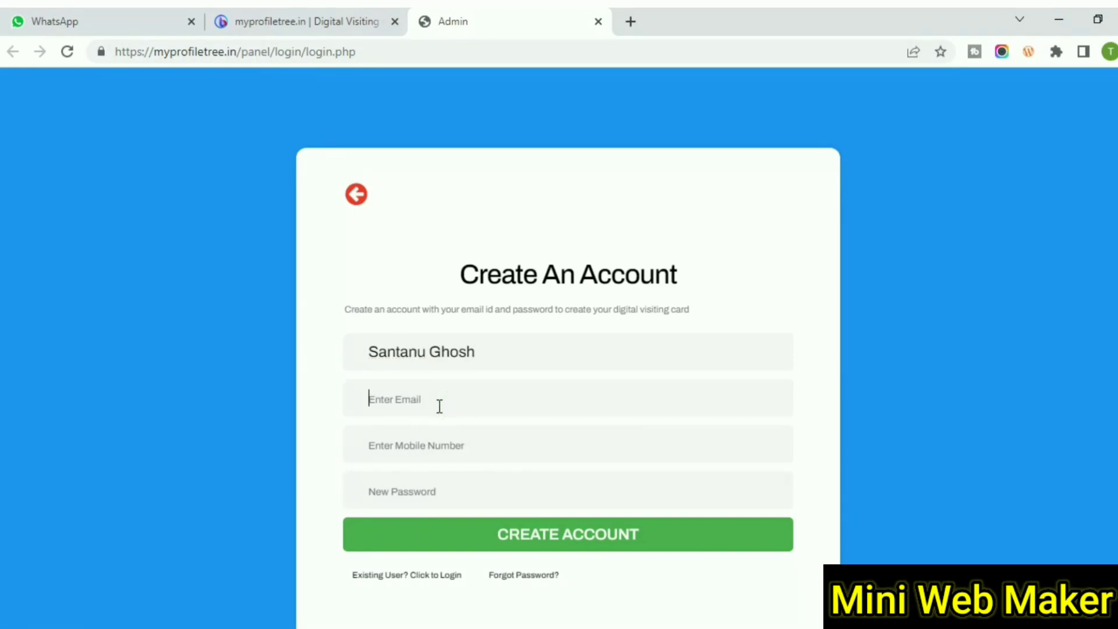
{"action": "key", "text": "ctrl+v"}
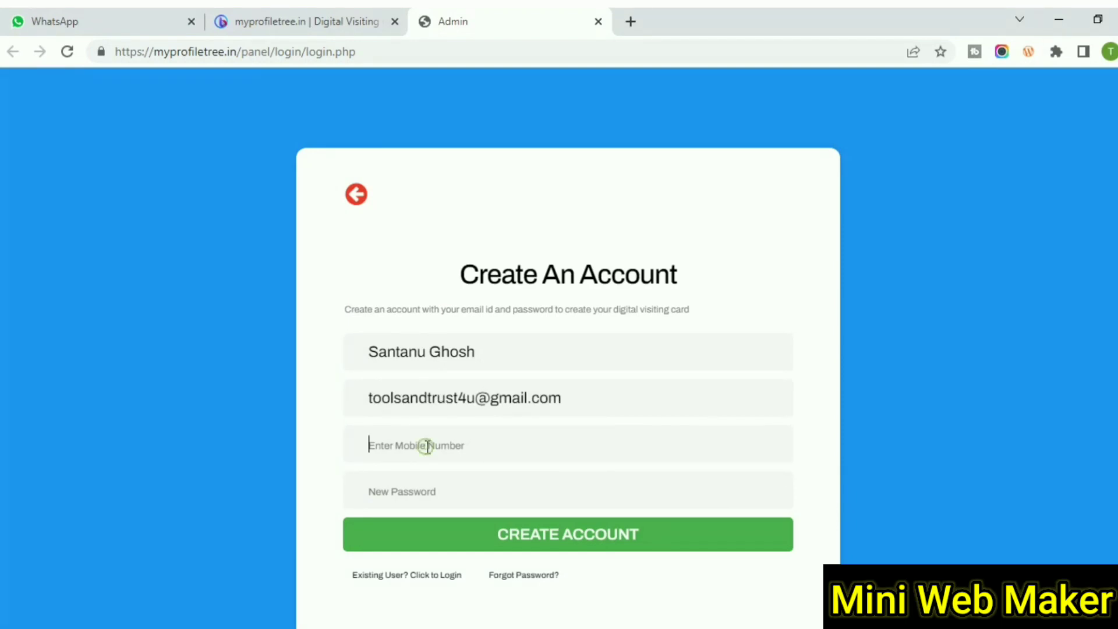
{"action": "left_click", "coordinate": [427, 446]}
{"action": "left_click", "coordinate": [444, 480]}
{"action": "type", "text": "12"}
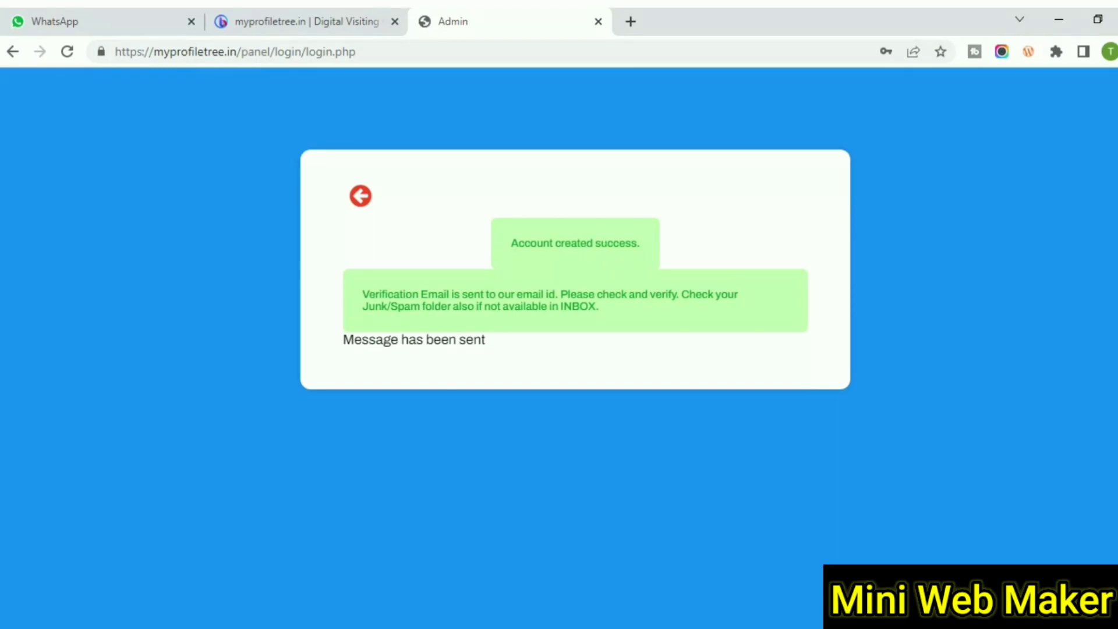
{"action": "left_click", "coordinate": [370, 599]}
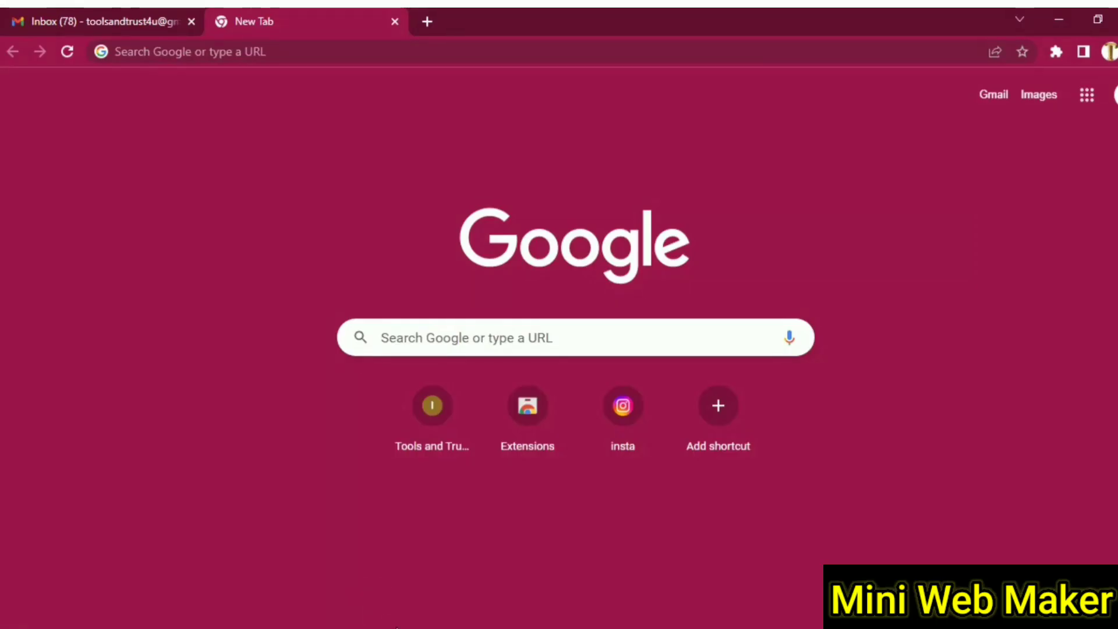
- Verify the account from the myprofiletree.in 'Email Varification Link' message in Gmail
{"action": "left_click", "coordinate": [55, 9]}
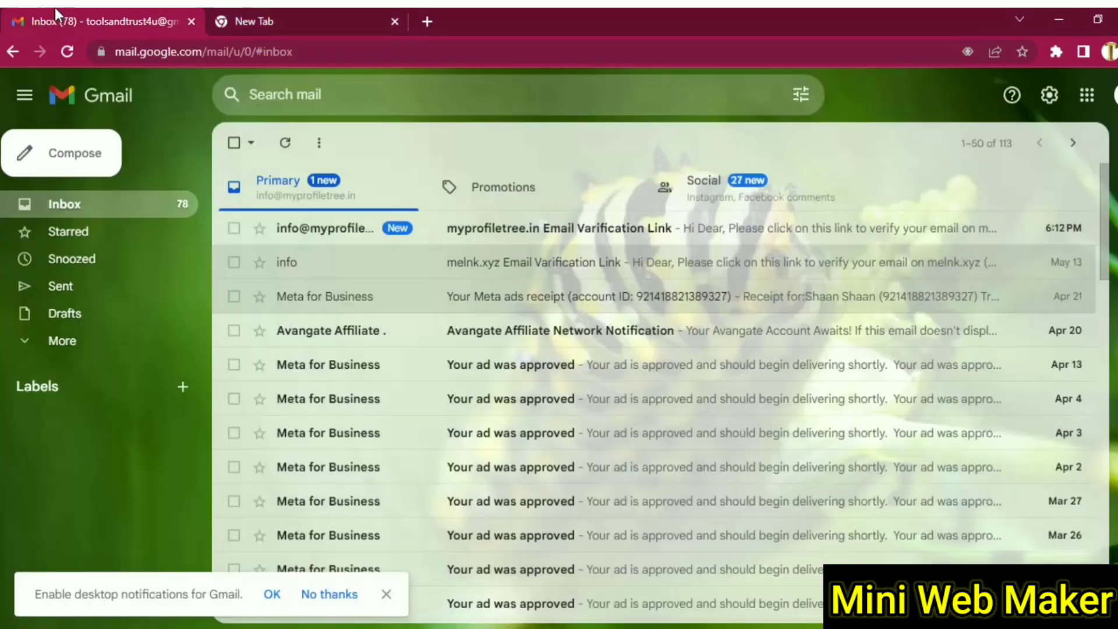
{"action": "left_click", "coordinate": [587, 237]}
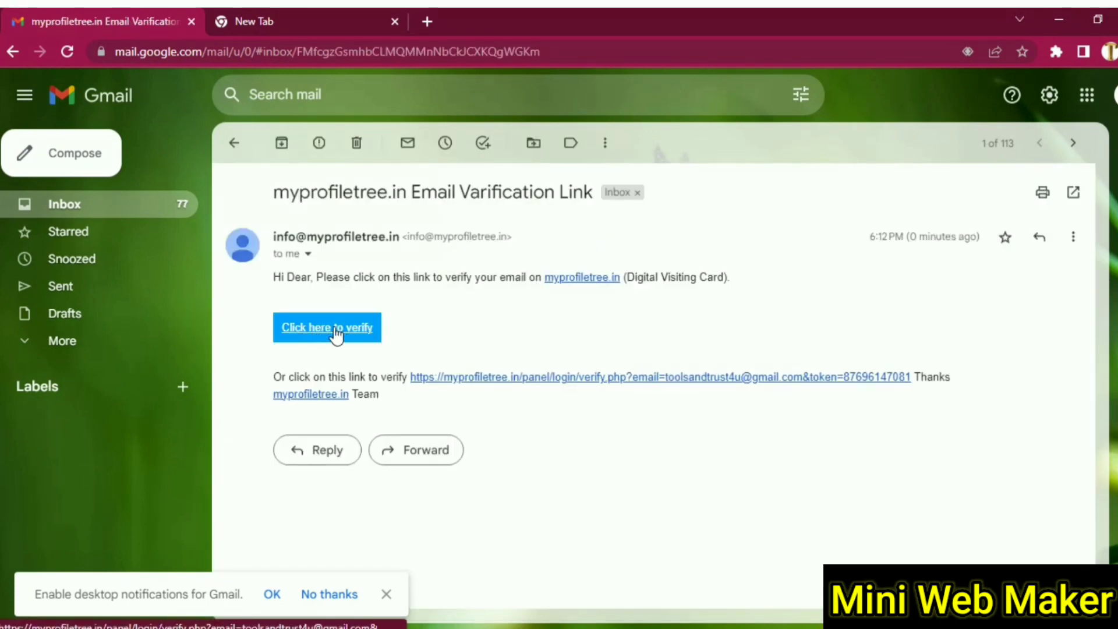
{"action": "left_click", "coordinate": [336, 332]}
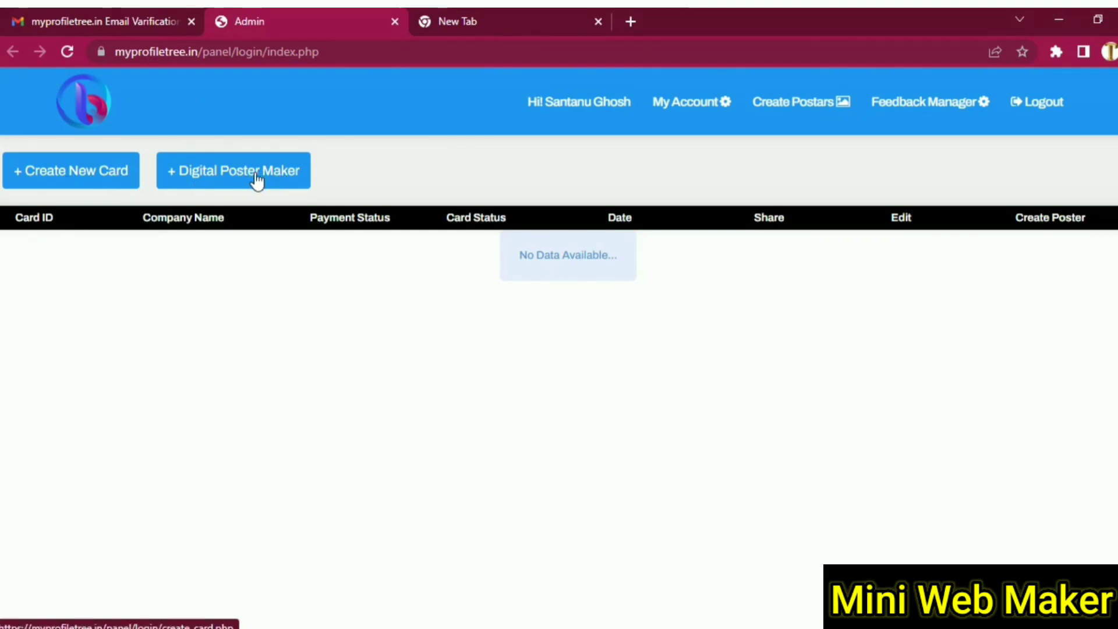
- Create a new visiting card with company name 'Grow Digitally' and submit it
{"action": "left_click", "coordinate": [64, 178]}
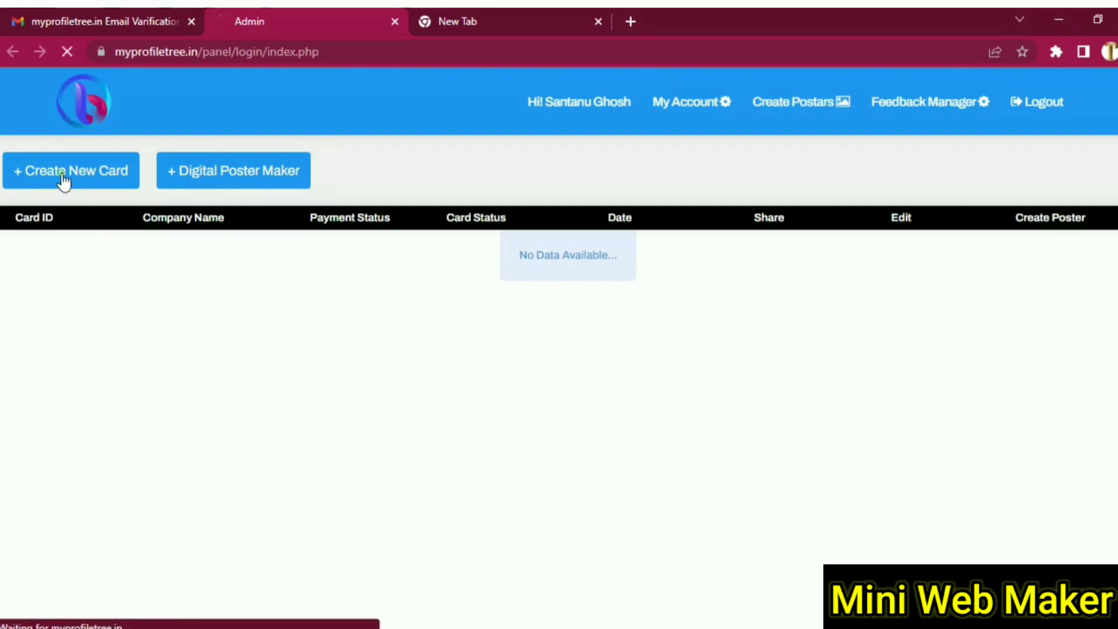
{"action": "left_click", "coordinate": [383, 272]}
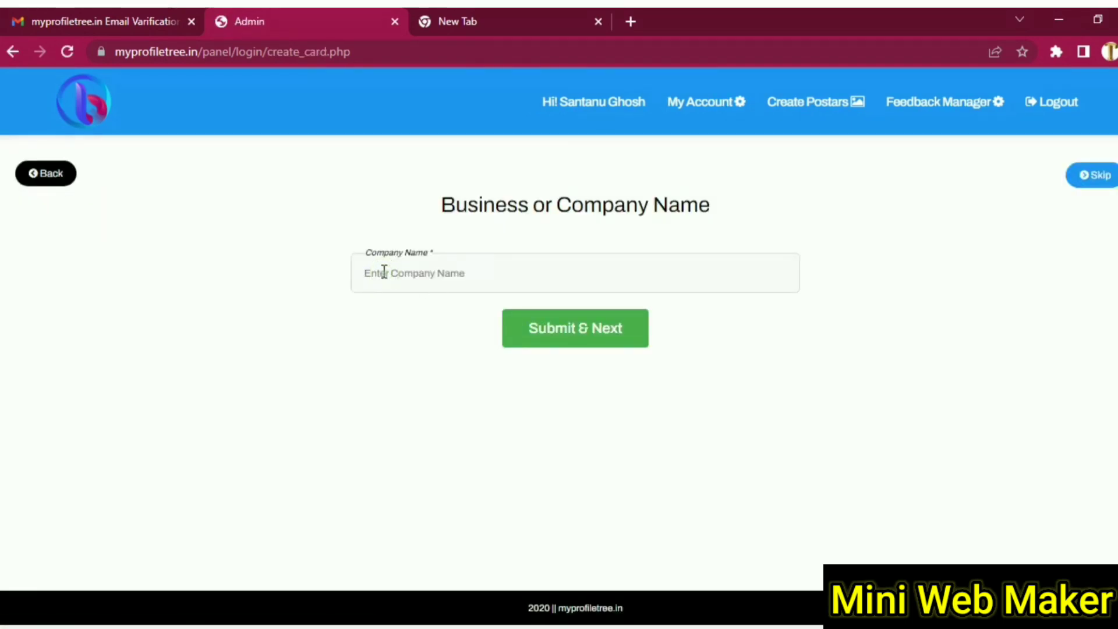
{"action": "type", "text": "Grow Digitally"}
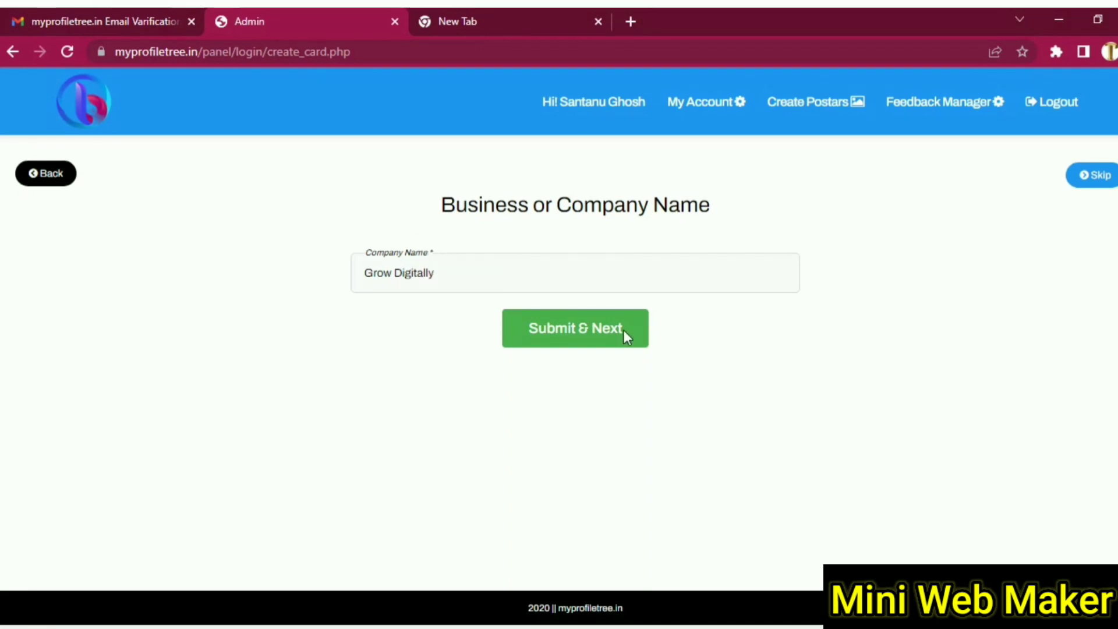
{"action": "left_click", "coordinate": [588, 338]}
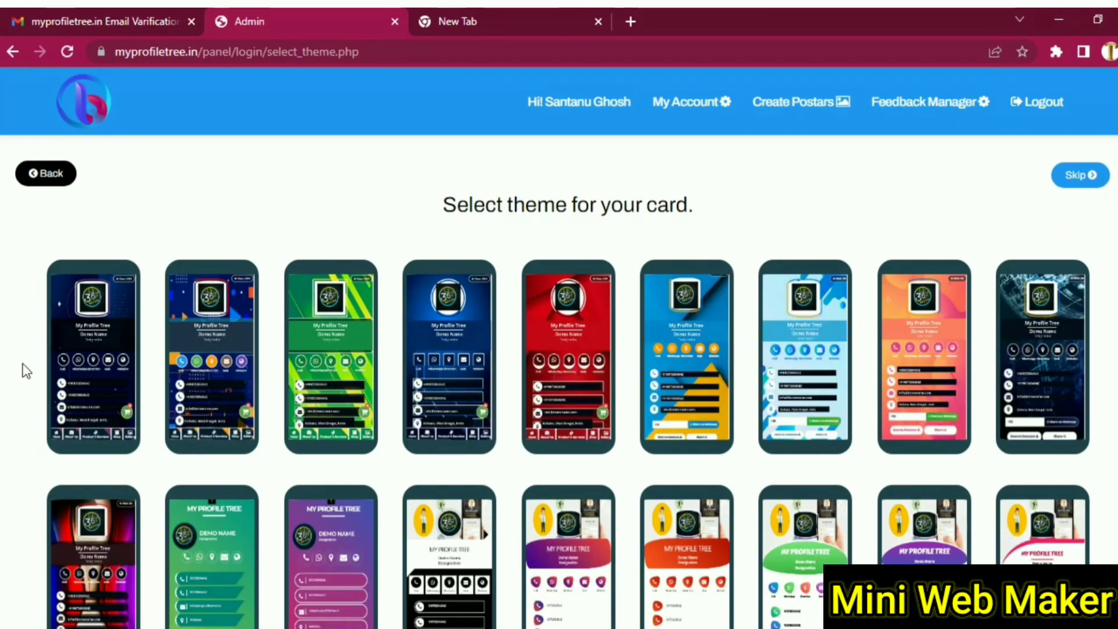
- Choose the green striped theme in the first row of the theme grid
{"action": "scroll", "coordinate": [26, 371], "scroll_direction": "down", "scroll_amount": 10}
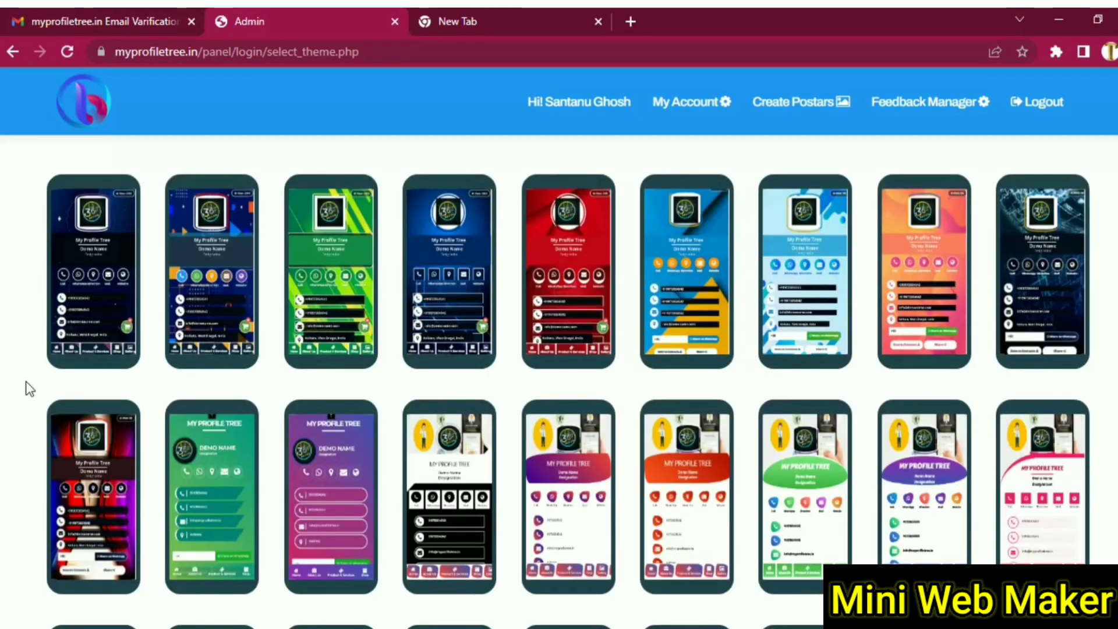
{"action": "scroll", "coordinate": [26, 386], "scroll_direction": "up", "scroll_amount": 10}
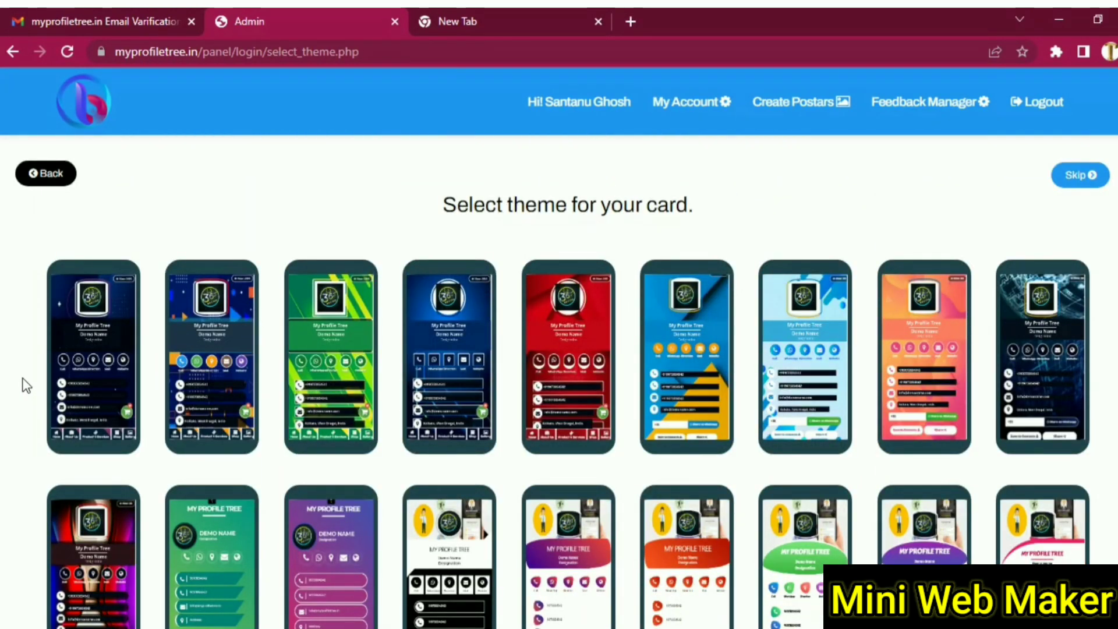
{"action": "left_click", "coordinate": [334, 355]}
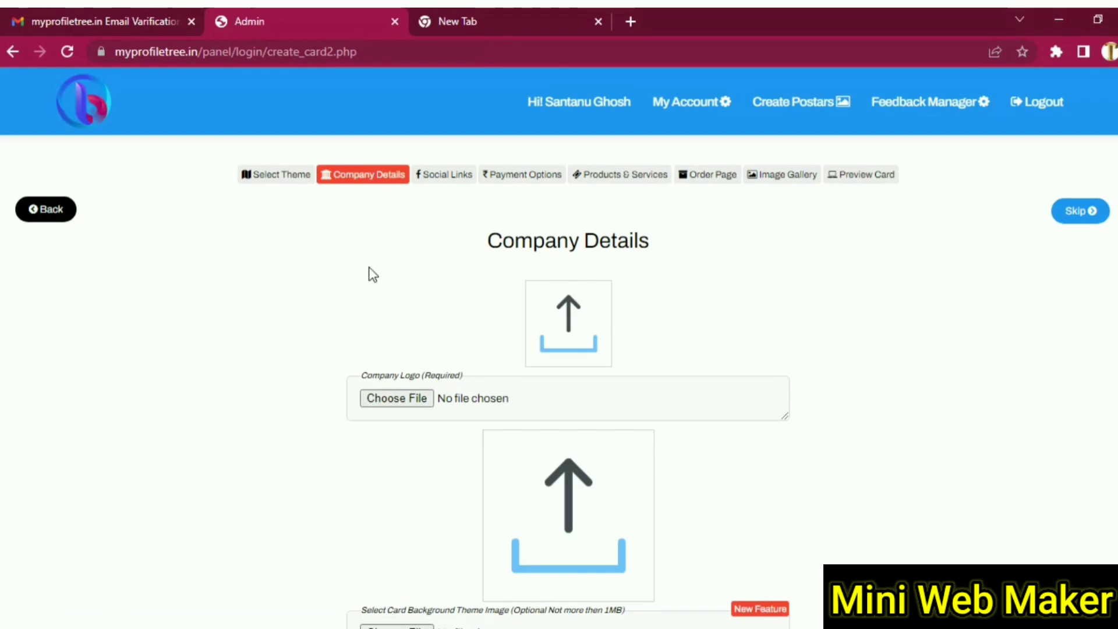
- Upload the profile photo from Downloads as the card's Company Logo
{"action": "scroll", "coordinate": [839, 343], "scroll_direction": "down", "scroll_amount": 15}
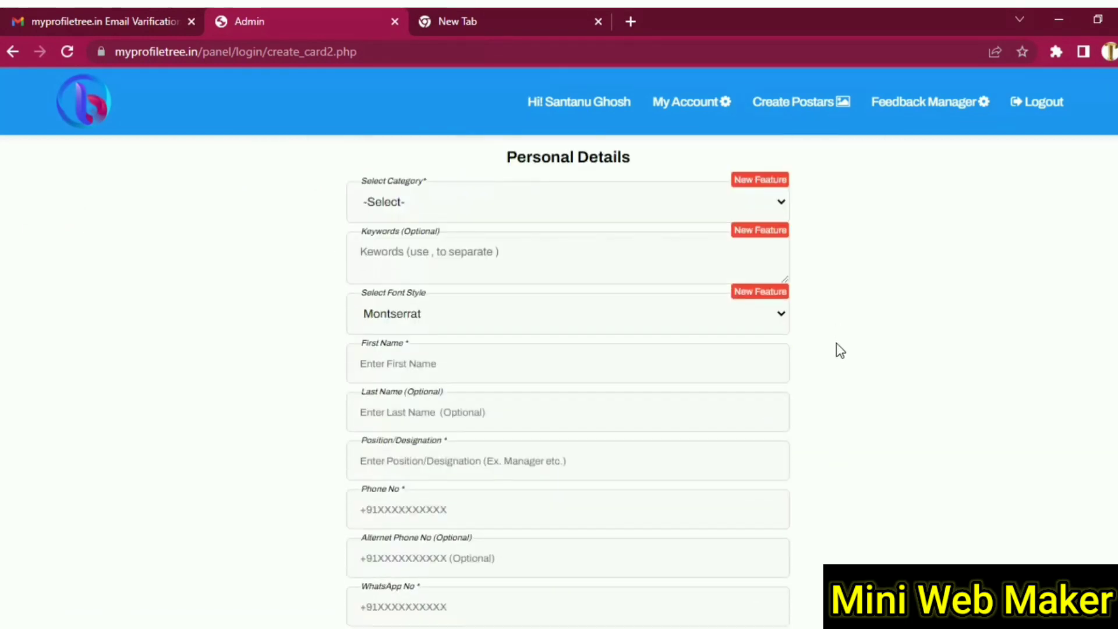
{"action": "scroll", "coordinate": [838, 346], "scroll_direction": "up", "scroll_amount": 13}
{"action": "scroll", "coordinate": [842, 353], "scroll_direction": "up", "scroll_amount": 3}
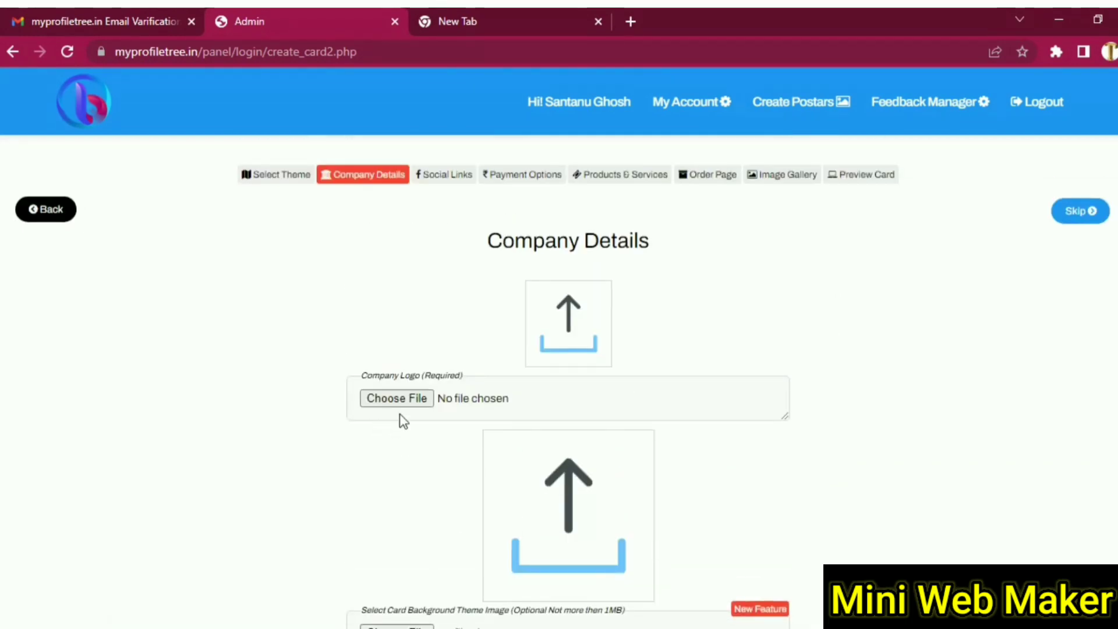
{"action": "left_click", "coordinate": [424, 397]}
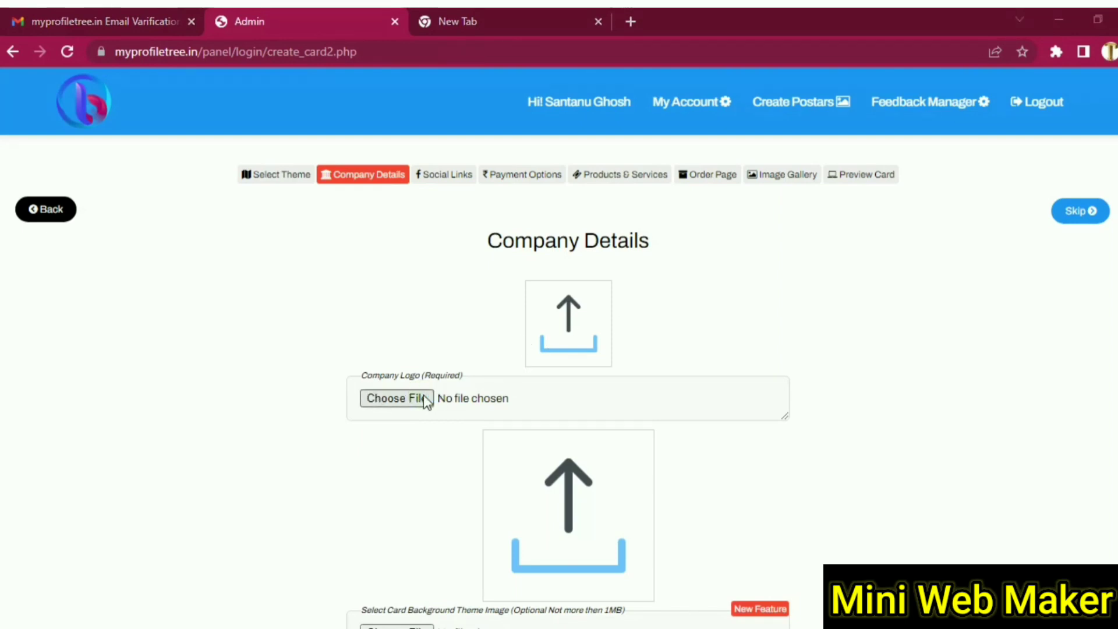
{"action": "scroll", "coordinate": [200, 336], "scroll_direction": "down", "scroll_amount": 4}
{"action": "left_click", "coordinate": [203, 347]}
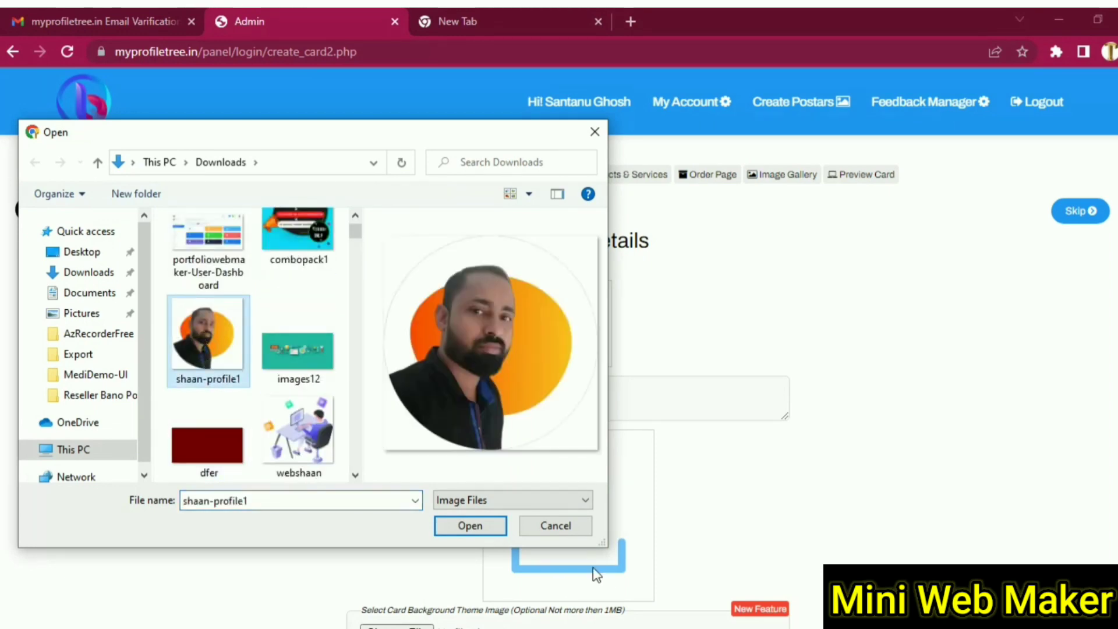
{"action": "left_click", "coordinate": [458, 530]}
{"action": "scroll", "coordinate": [325, 469], "scroll_direction": "down", "scroll_amount": 3}
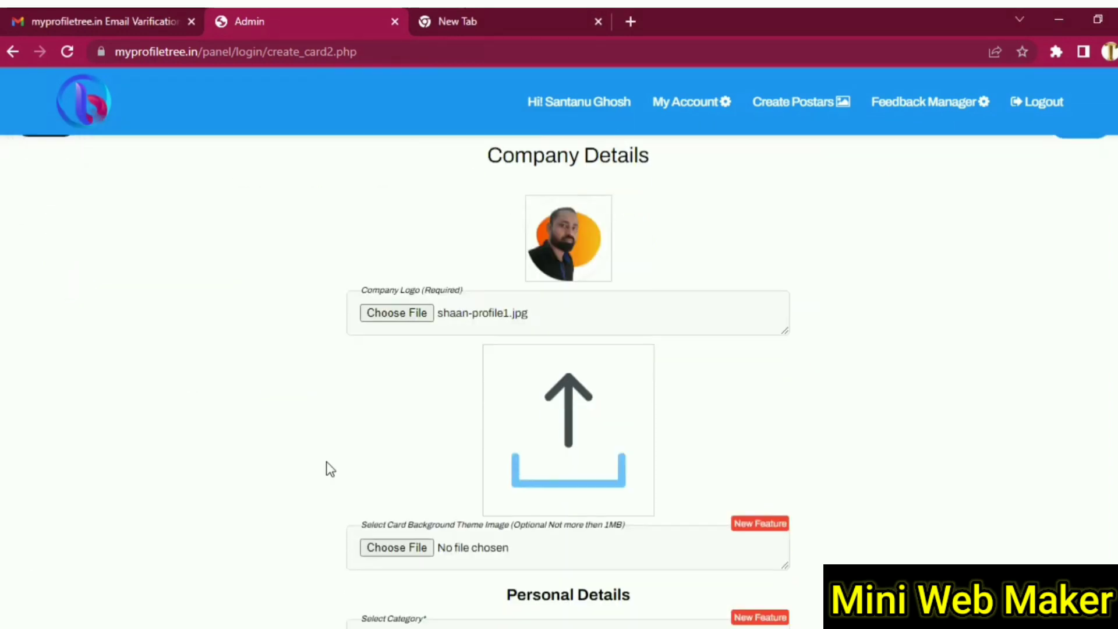
{"action": "scroll", "coordinate": [325, 469], "scroll_direction": "up", "scroll_amount": 3}
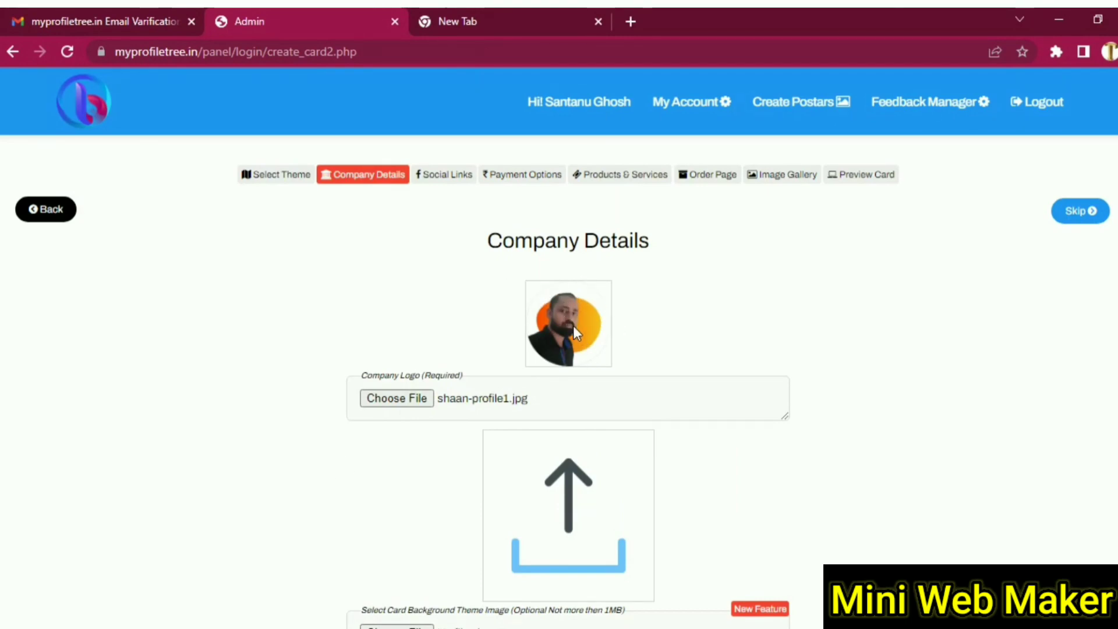
{"action": "scroll", "coordinate": [661, 332], "scroll_direction": "down", "scroll_amount": 3}
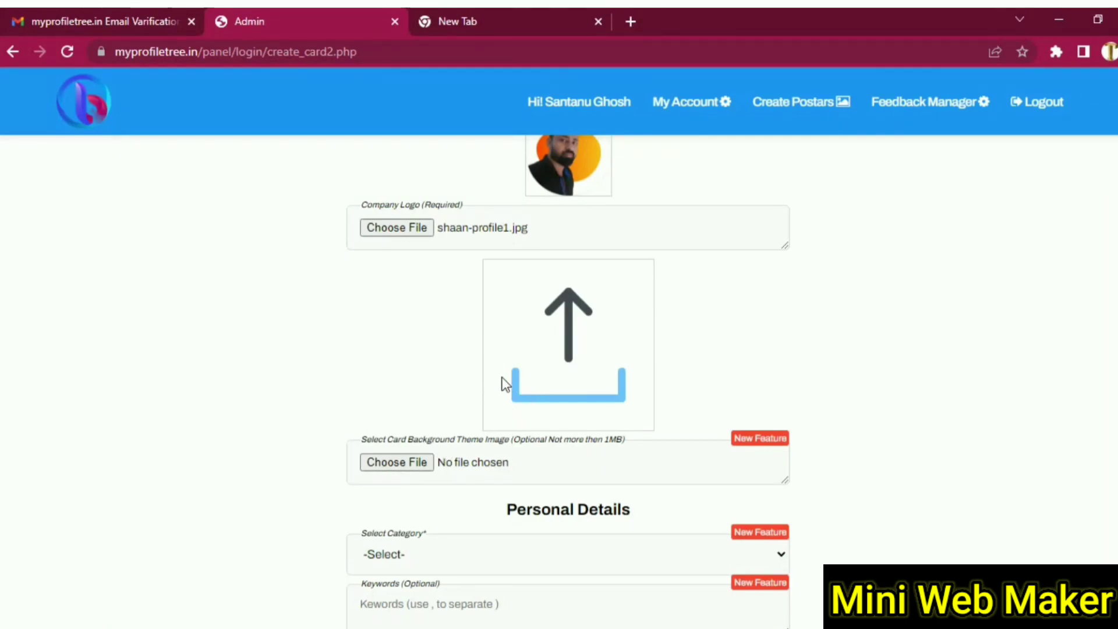
{"action": "scroll", "coordinate": [358, 376], "scroll_direction": "down", "scroll_amount": 4}
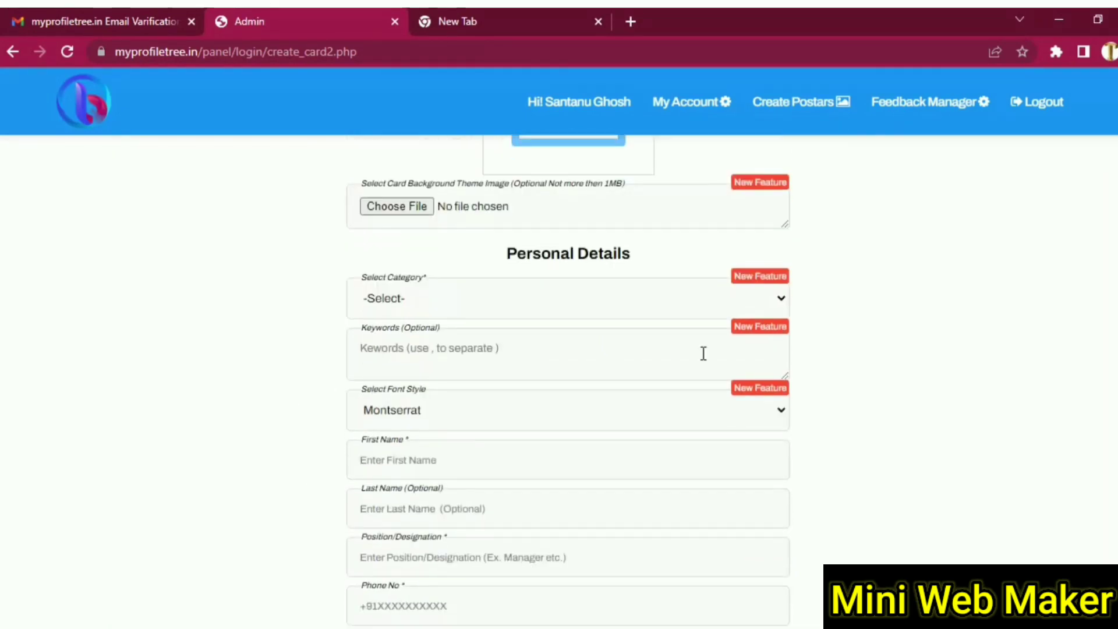
- Set the card category to education and keep Montserrat as the font style
{"action": "left_click", "coordinate": [594, 305]}
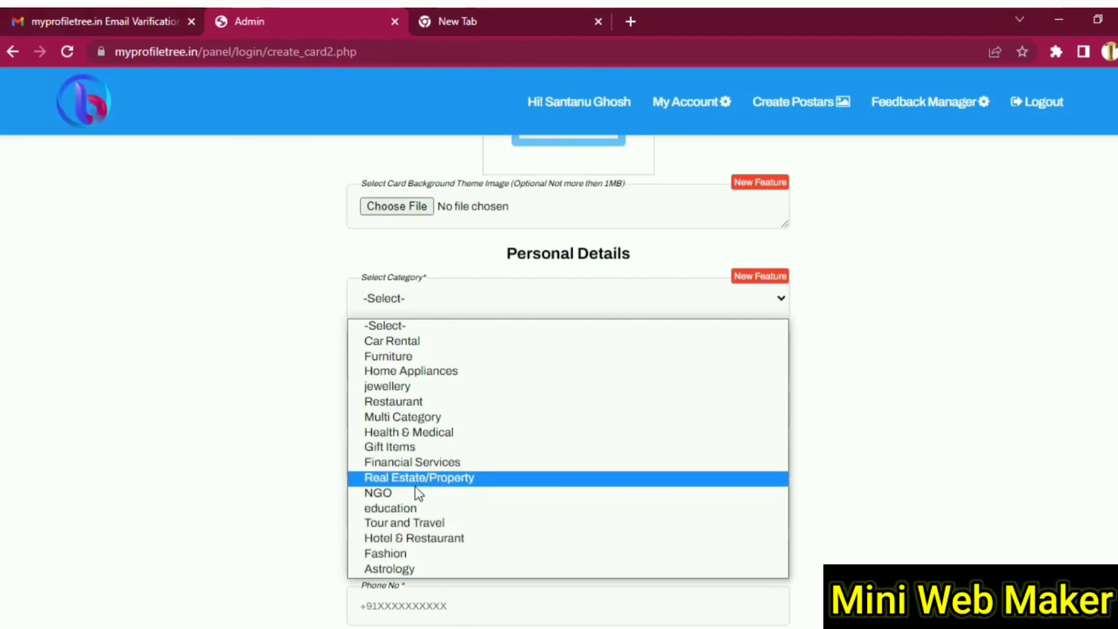
{"action": "left_click", "coordinate": [417, 507]}
{"action": "left_click", "coordinate": [395, 359]}
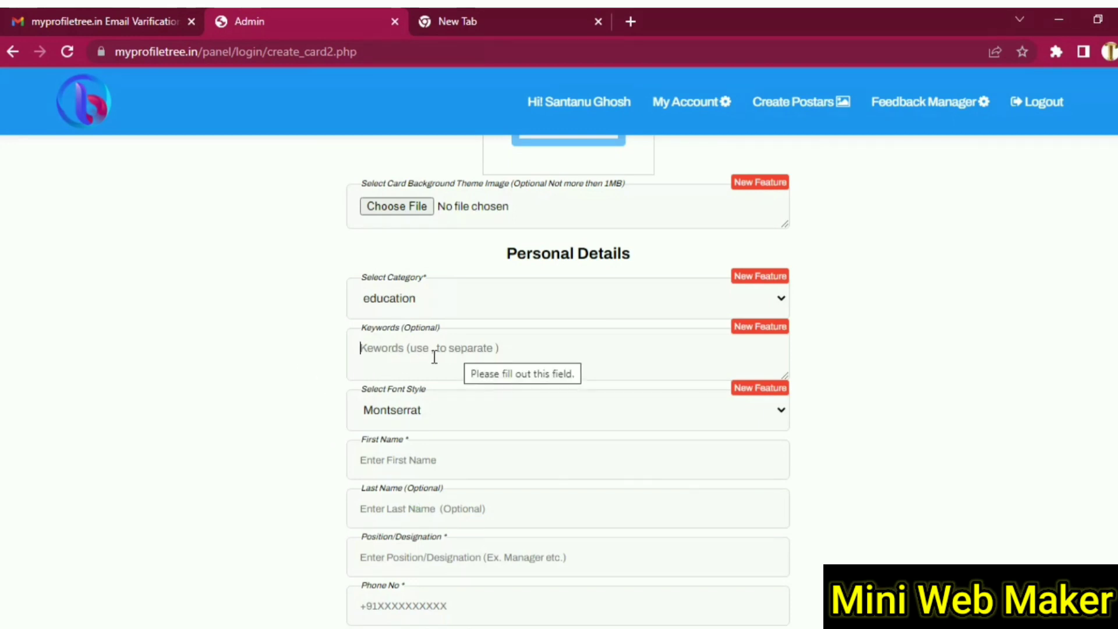
{"action": "left_click", "coordinate": [589, 410]}
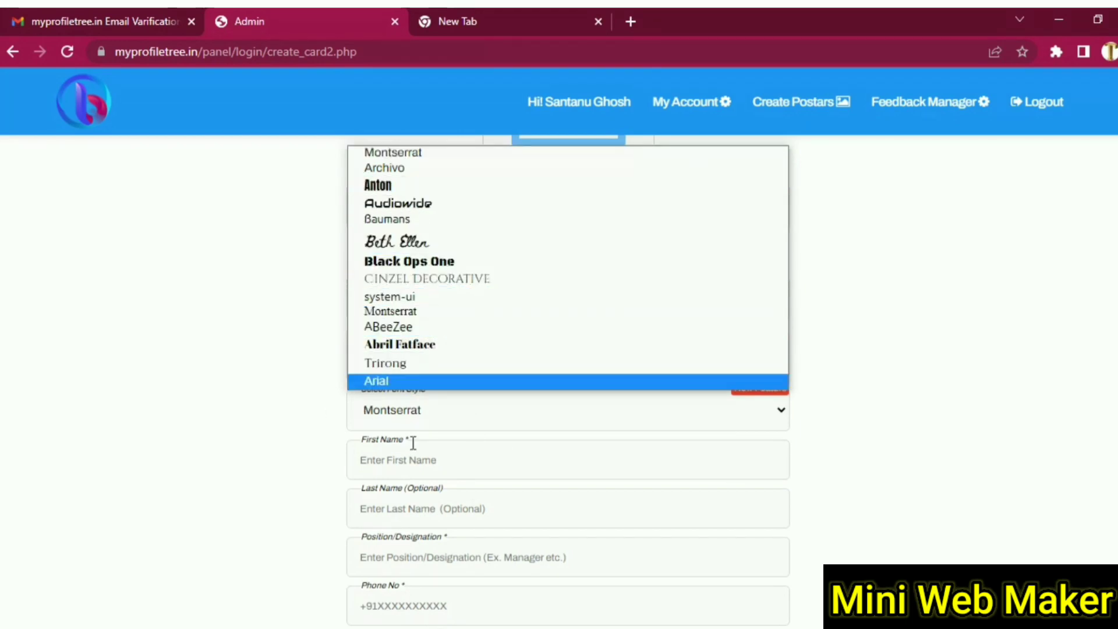
{"action": "left_click", "coordinate": [270, 386]}
{"action": "left_click", "coordinate": [614, 410]}
{"action": "left_click", "coordinate": [614, 410]}
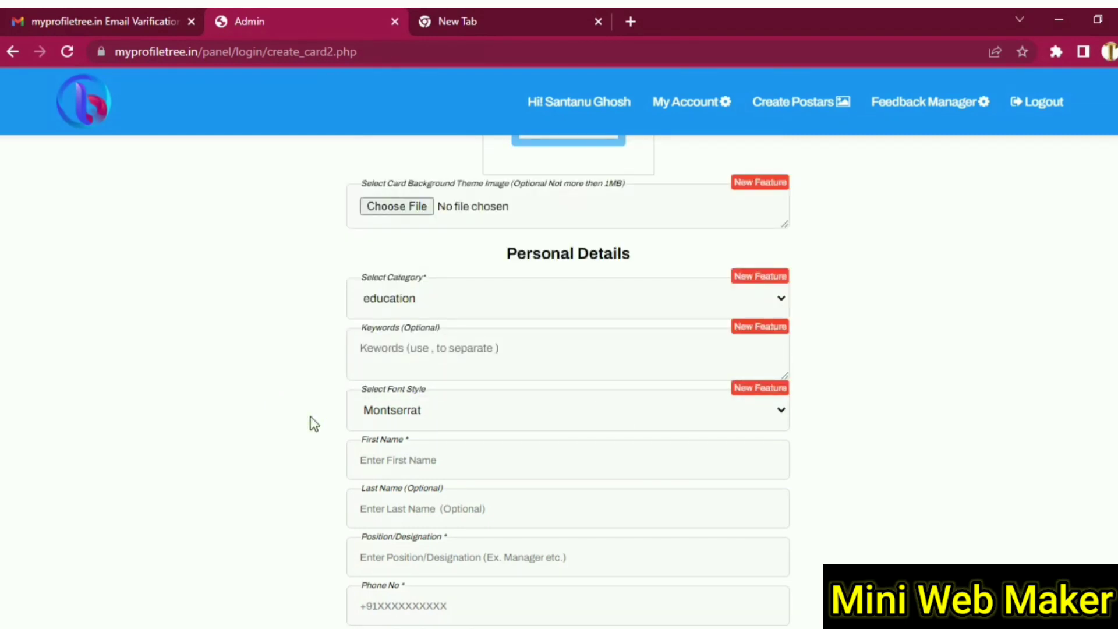
{"action": "left_click", "coordinate": [382, 469]}
- Fill in the first name, last name, designation 'own' and the phone number
{"action": "scroll", "coordinate": [422, 437], "scroll_direction": "down", "scroll_amount": 2}
{"action": "left_click", "coordinate": [419, 429]}
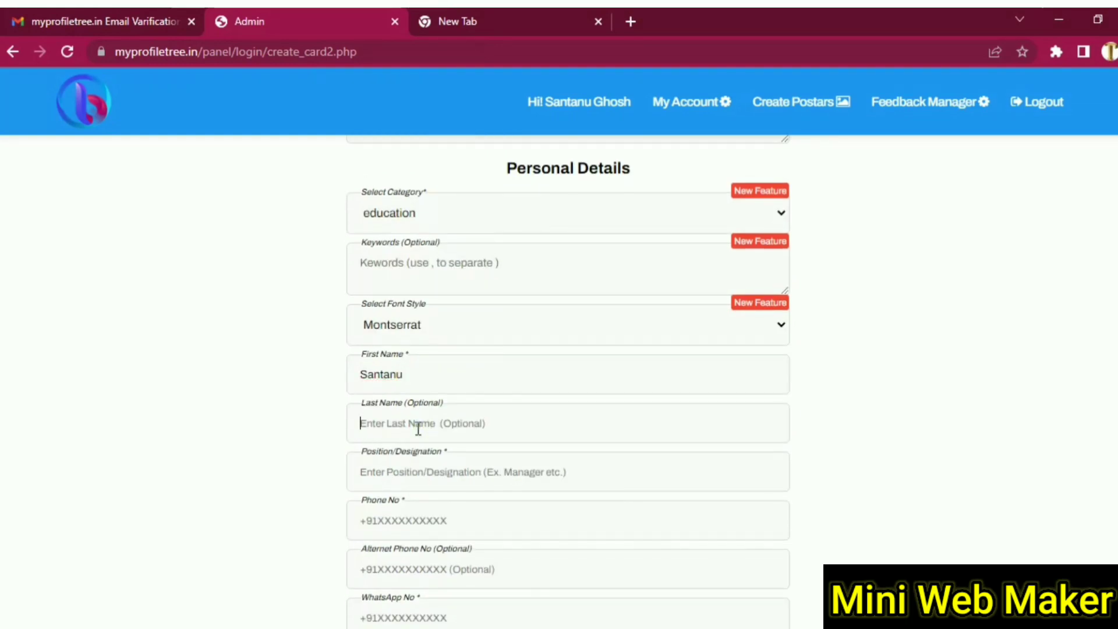
{"action": "left_click", "coordinate": [396, 472]}
{"action": "type", "text": "owner"}
{"action": "scroll", "coordinate": [452, 445], "scroll_direction": "down", "scroll_amount": 2}
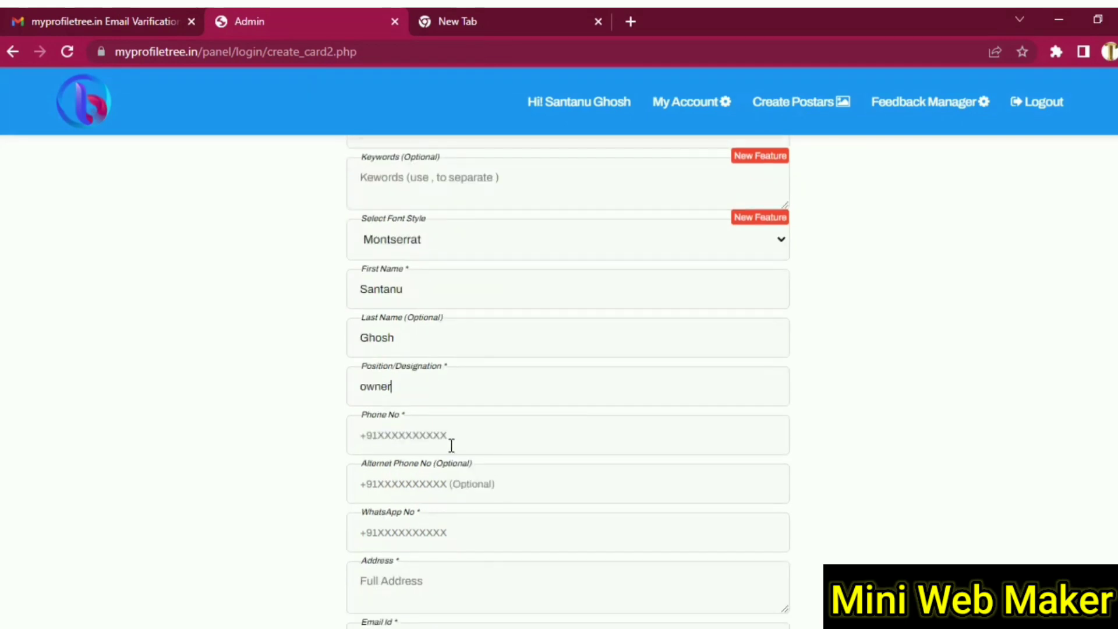
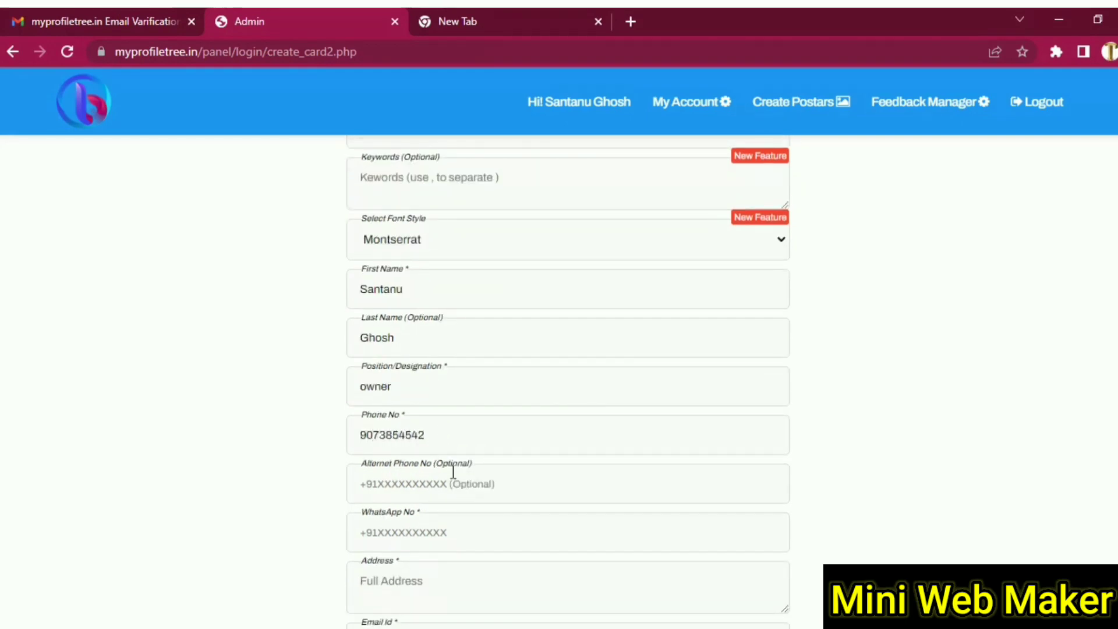
{"action": "scroll", "coordinate": [422, 401], "scroll_direction": "down", "scroll_amount": 2}
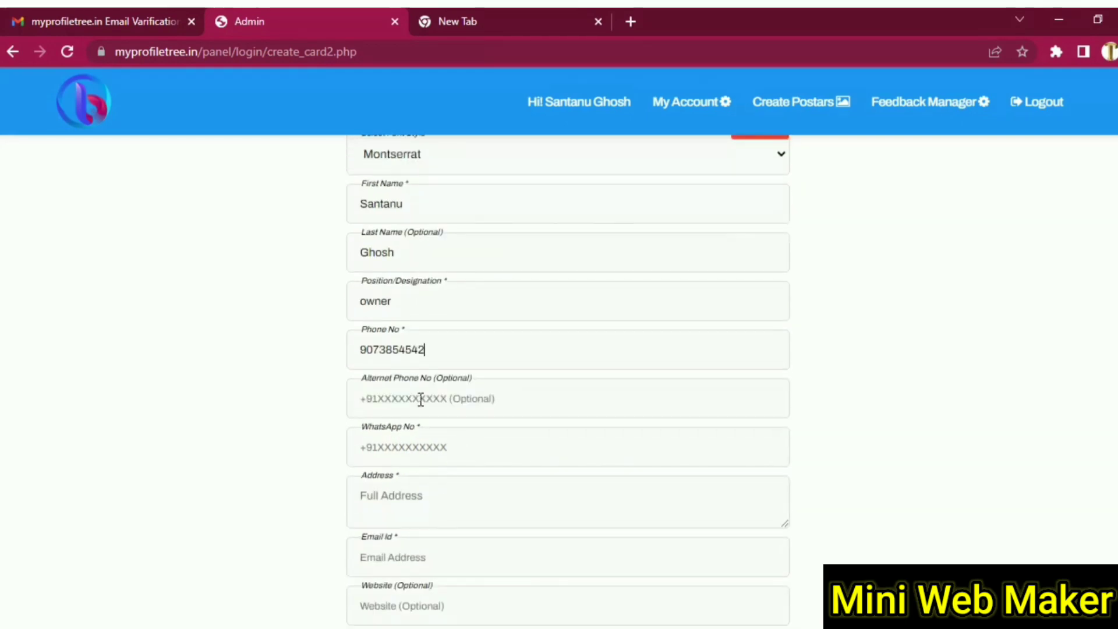
- Copy the phone number into Alternate Phone and WhatsApp, and enter the address 'jhkg'
{"action": "double_click", "coordinate": [436, 347]}
{"action": "right_click", "coordinate": [396, 357]}
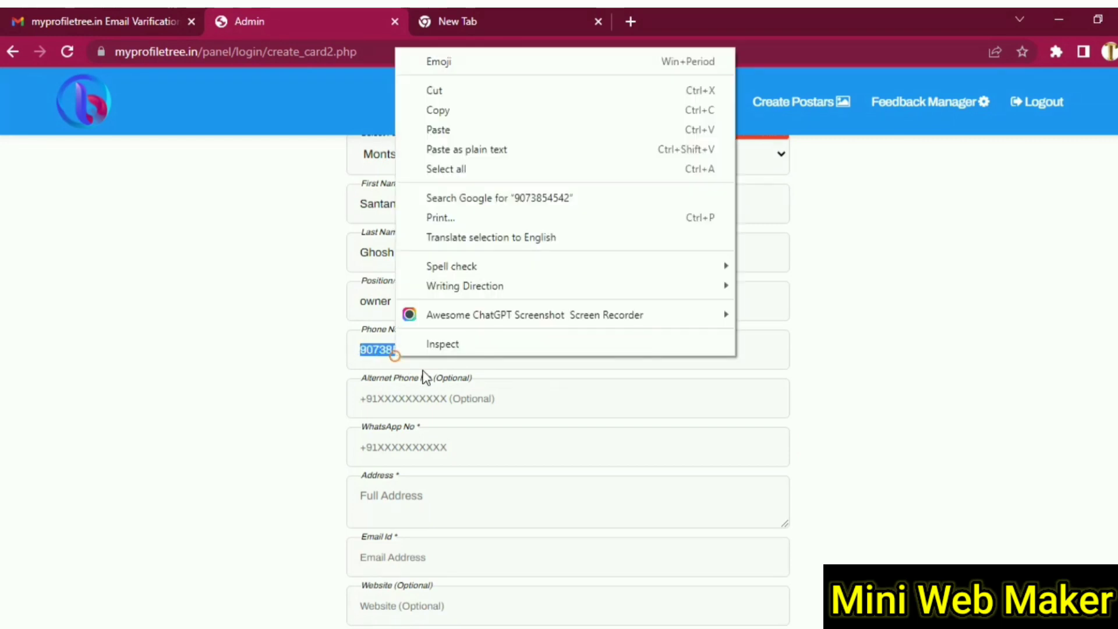
{"action": "left_click", "coordinate": [464, 113]}
{"action": "left_click", "coordinate": [385, 400]}
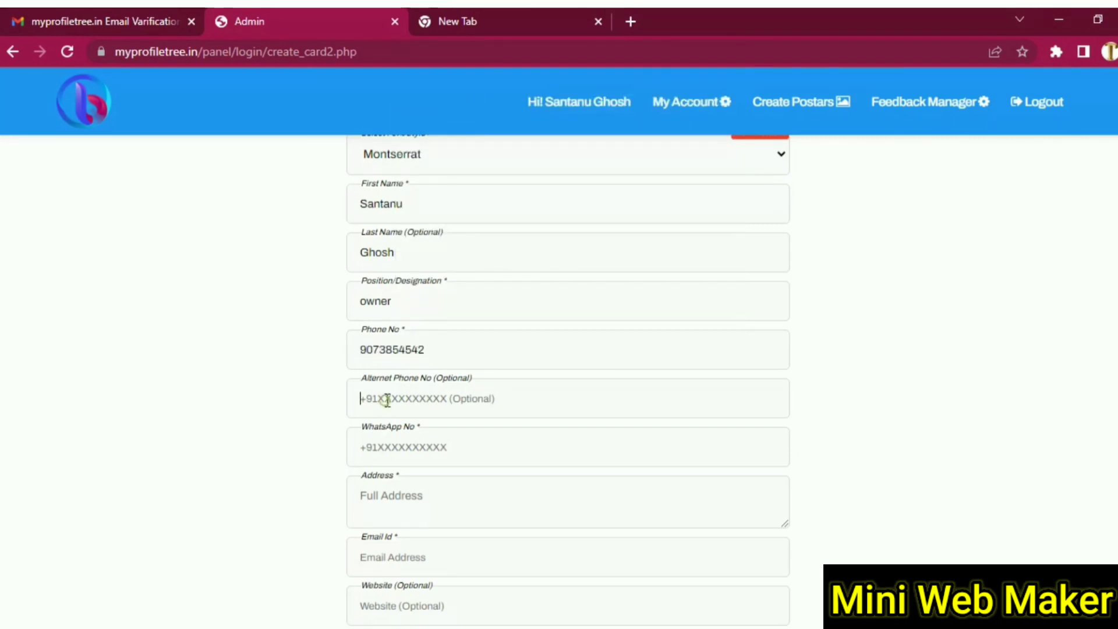
{"action": "right_click", "coordinate": [386, 399]}
{"action": "left_click", "coordinate": [453, 247]}
{"action": "scroll", "coordinate": [402, 326], "scroll_direction": "down", "scroll_amount": 4}
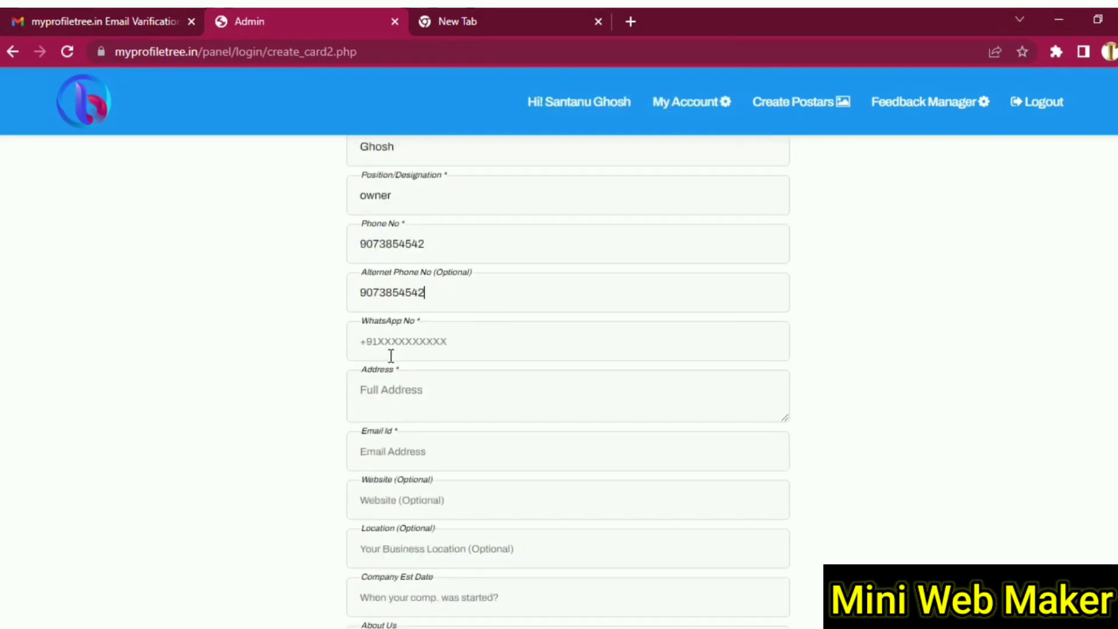
{"action": "right_click", "coordinate": [438, 274]}
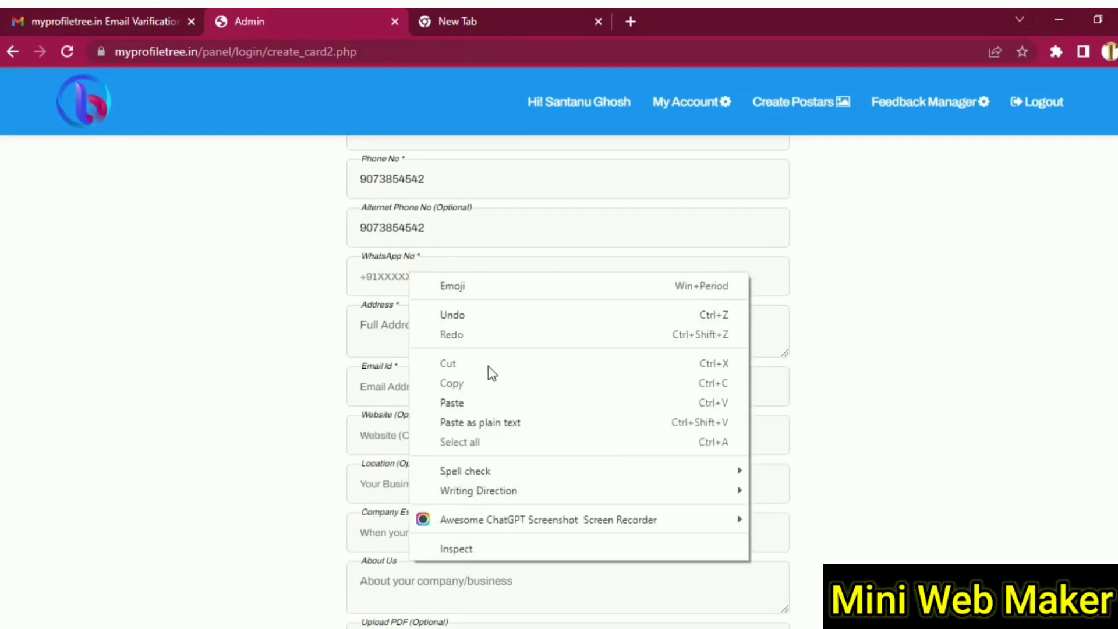
{"action": "left_click", "coordinate": [467, 401]}
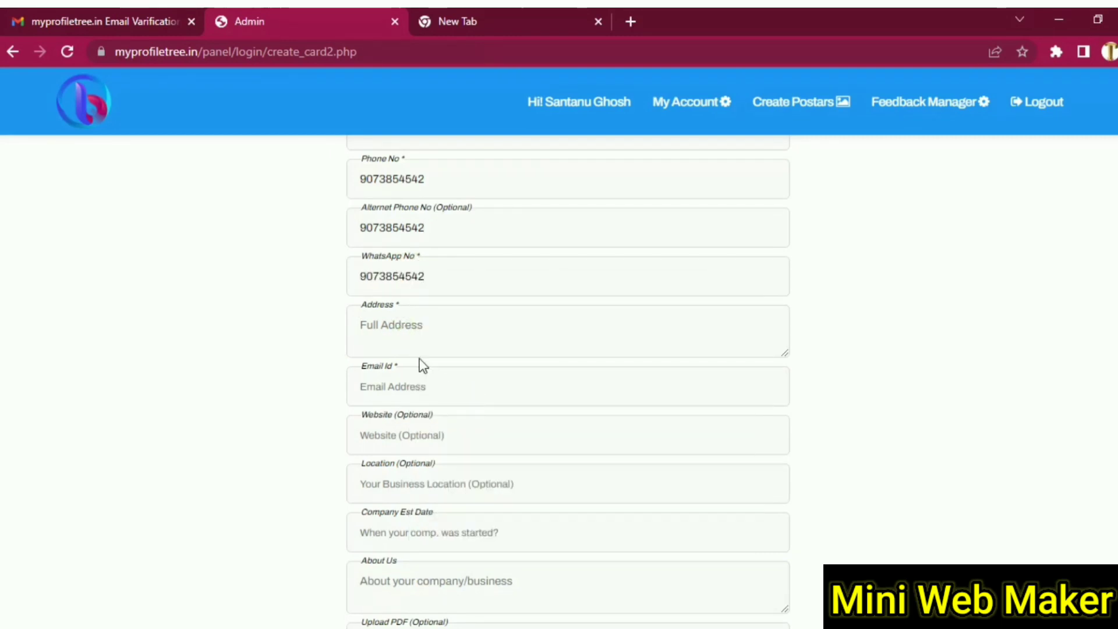
{"action": "type", "text": "jhkghjgfjg"}
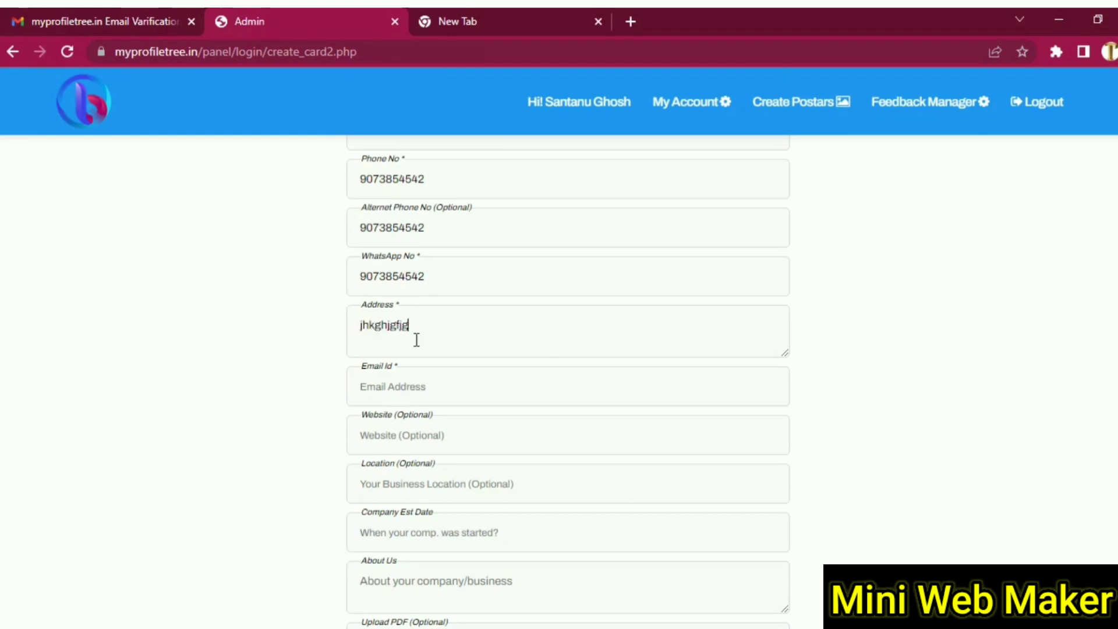
- Enter the company e-mail address and set the establishment date to 02/12/2015
{"action": "left_click", "coordinate": [424, 382]}
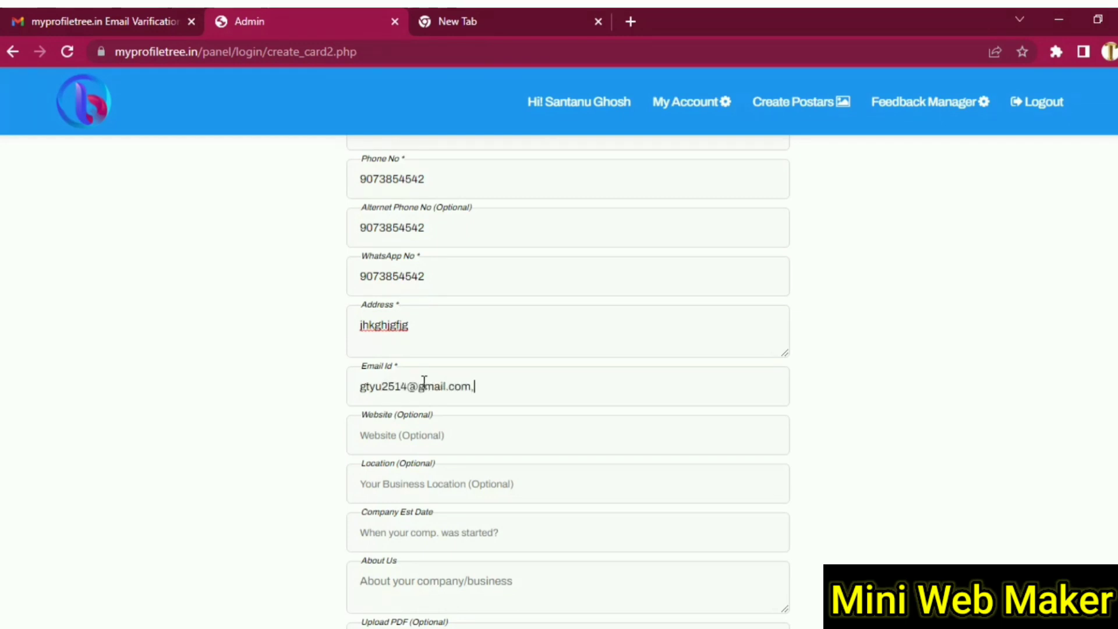
{"action": "scroll", "coordinate": [424, 381], "scroll_direction": "down", "scroll_amount": 2}
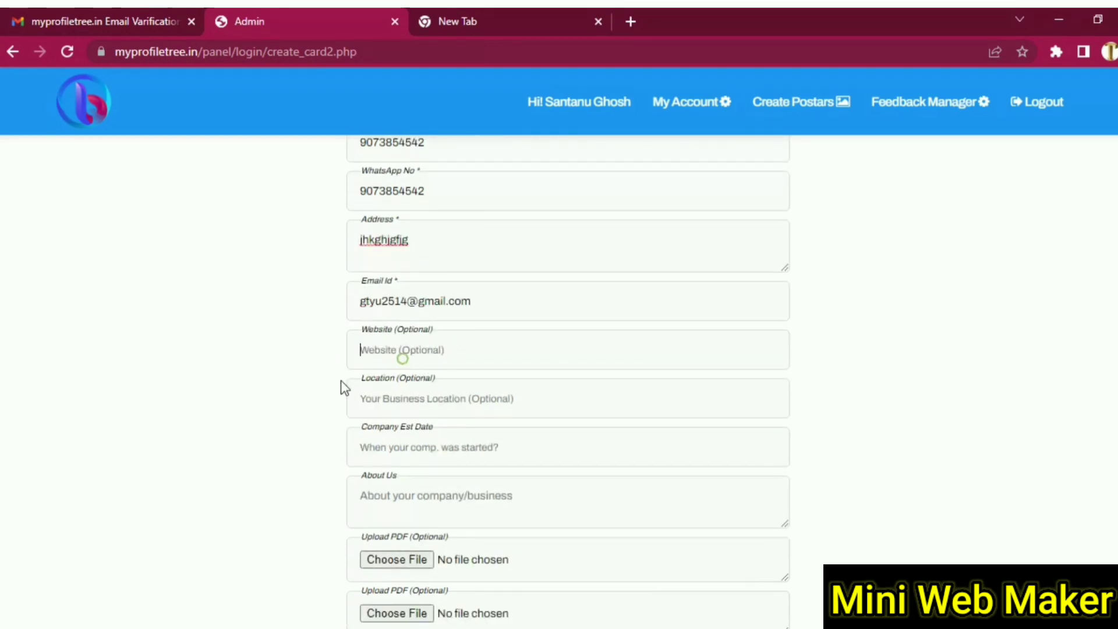
{"action": "scroll", "coordinate": [462, 275], "scroll_direction": "down", "scroll_amount": 2}
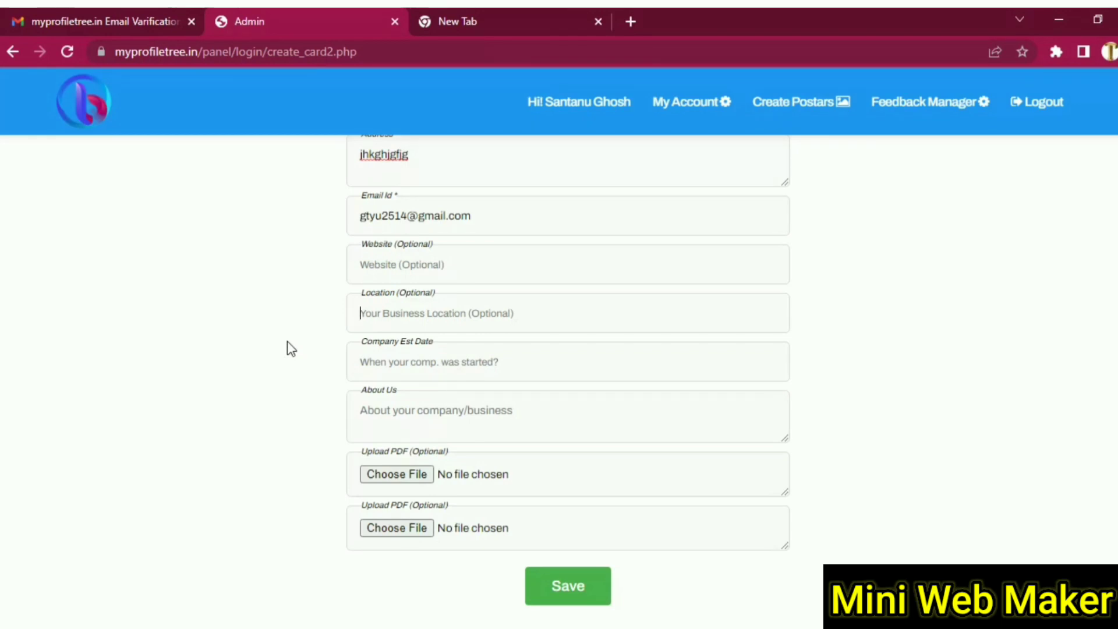
{"action": "left_click", "coordinate": [419, 362]}
{"action": "type", "text": "02"}
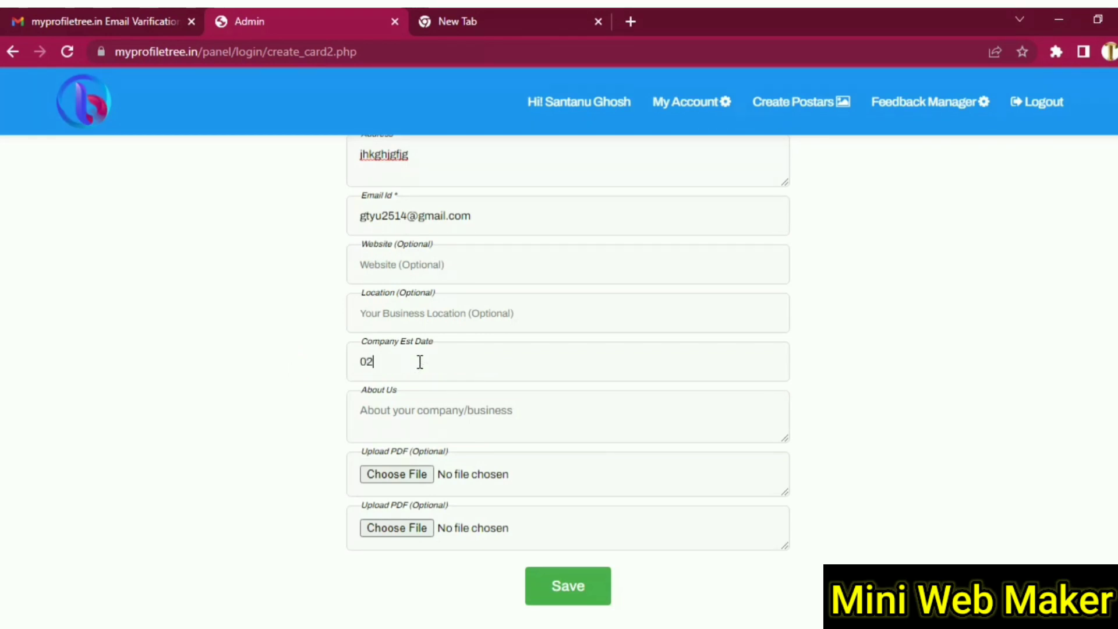
{"action": "type", "text": "/12/2015"}
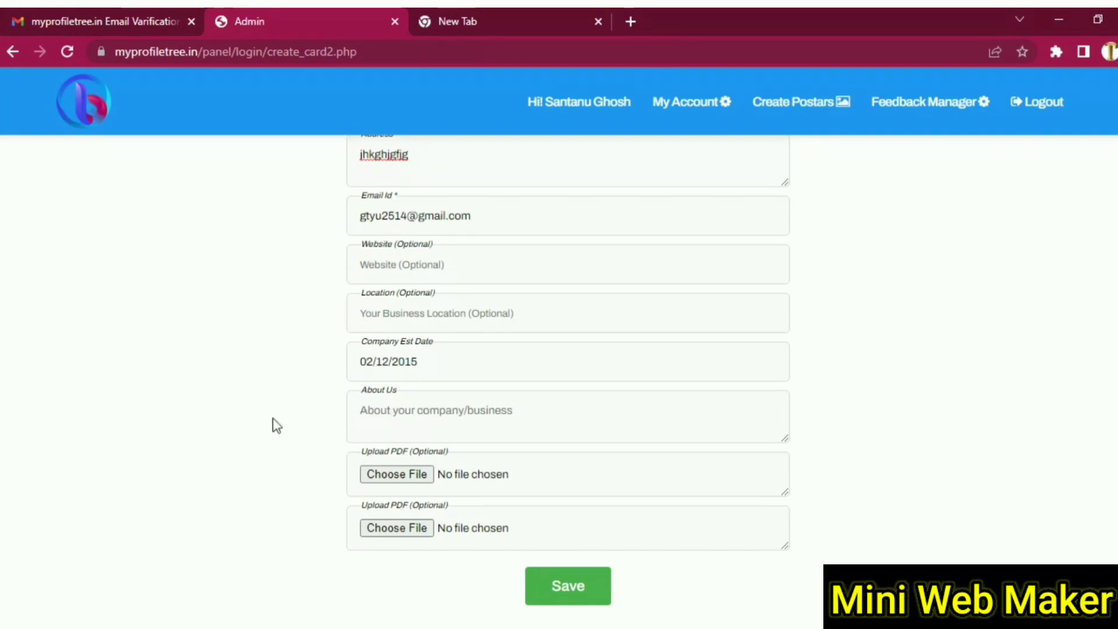
- Type 'hjy' into a remaining field and save the company details
{"action": "scroll", "coordinate": [272, 417], "scroll_direction": "up", "scroll_amount": 20}
{"action": "scroll", "coordinate": [273, 417], "scroll_direction": "down", "scroll_amount": 20}
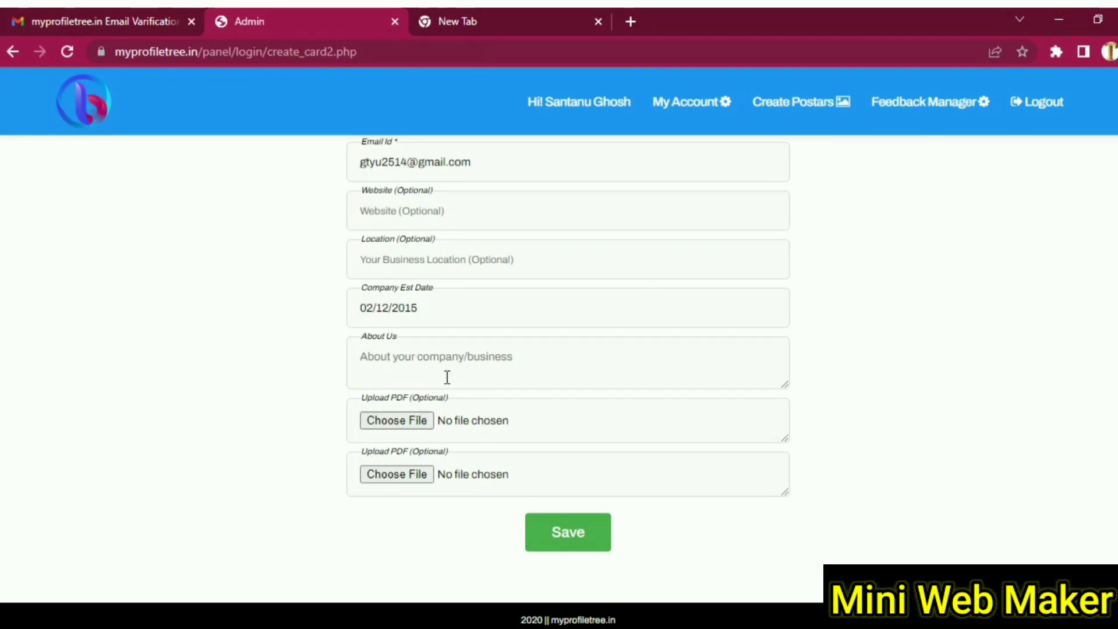
{"action": "scroll", "coordinate": [268, 447], "scroll_direction": "up", "scroll_amount": 2}
{"action": "scroll", "coordinate": [267, 447], "scroll_direction": "down", "scroll_amount": 2}
{"action": "type", "text": "hjy"}
{"action": "scroll", "coordinate": [224, 463], "scroll_direction": "up", "scroll_amount": 4}
{"action": "scroll", "coordinate": [278, 459], "scroll_direction": "up", "scroll_amount": 4}
{"action": "scroll", "coordinate": [278, 459], "scroll_direction": "down", "scroll_amount": 10}
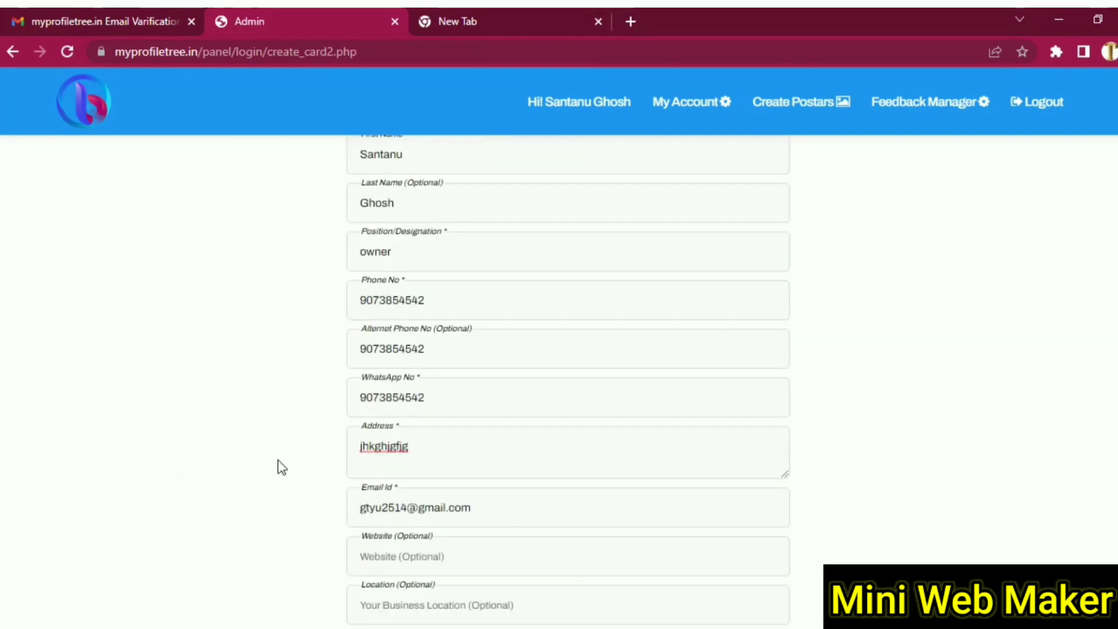
{"action": "left_click", "coordinate": [592, 537]}
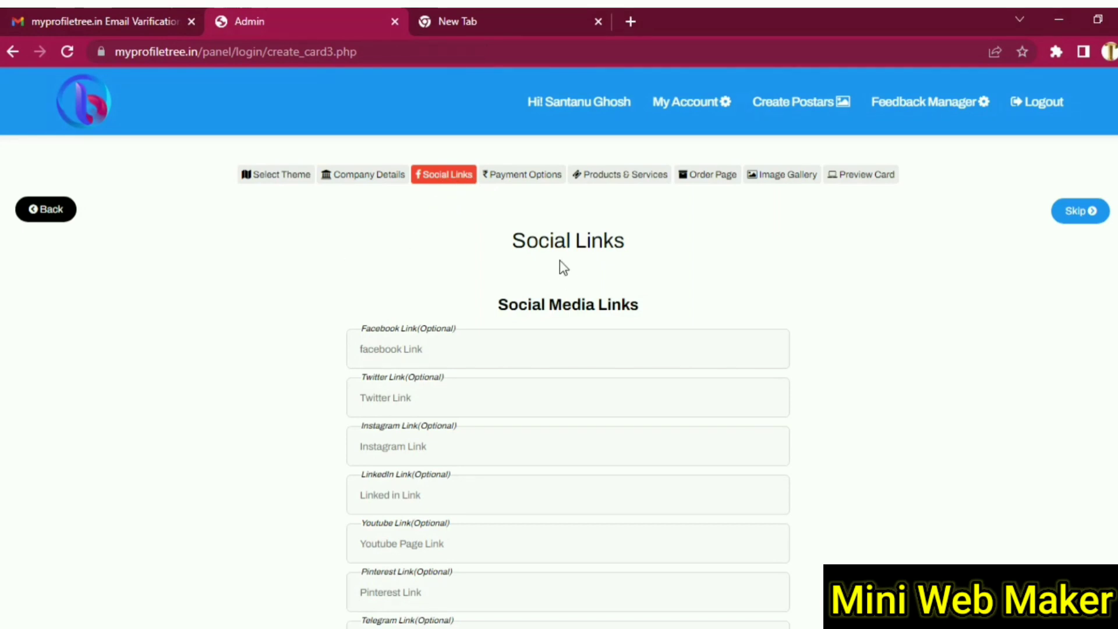
- Leave the Twitter, Instagram, LinkedIn, Telegram and Pinterest links blank and submit the Social Links step
{"action": "scroll", "coordinate": [280, 370], "scroll_direction": "down", "scroll_amount": 3}
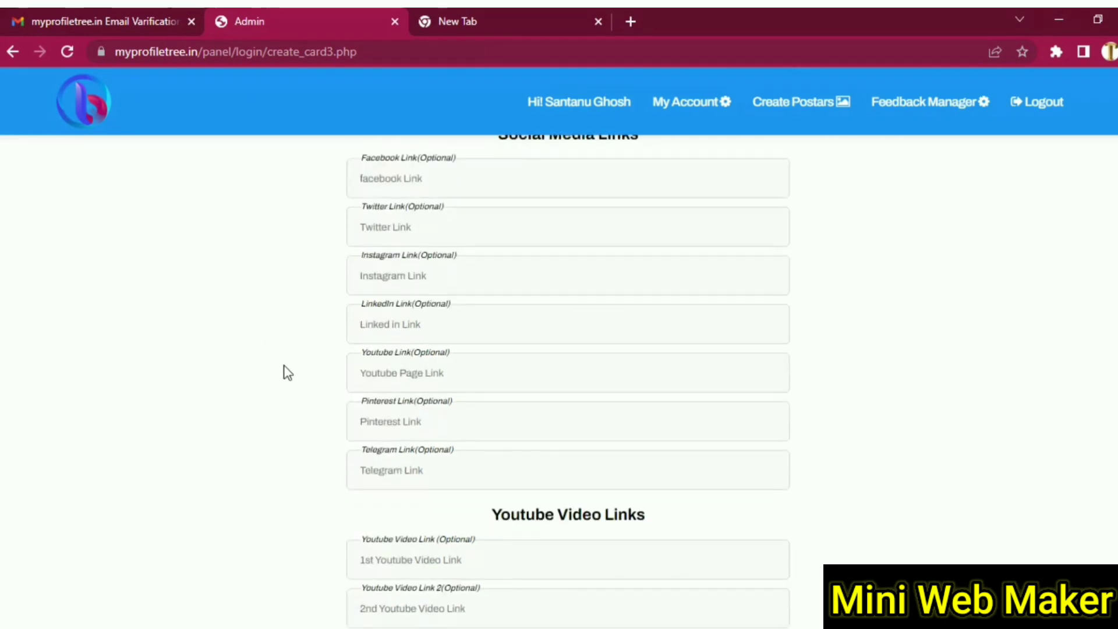
{"action": "scroll", "coordinate": [285, 372], "scroll_direction": "up", "scroll_amount": 3}
{"action": "left_click", "coordinate": [426, 389]}
{"action": "left_click", "coordinate": [424, 437]}
{"action": "left_click", "coordinate": [422, 470]}
{"action": "scroll", "coordinate": [424, 475], "scroll_direction": "down", "scroll_amount": 4}
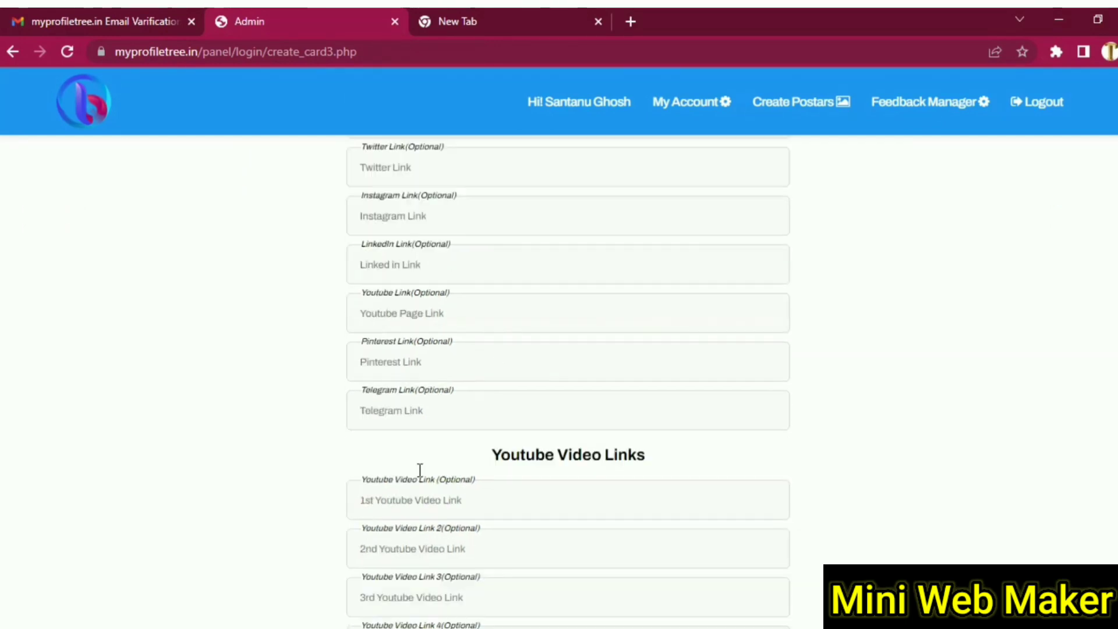
{"action": "left_click", "coordinate": [398, 387]}
{"action": "left_click", "coordinate": [386, 340]}
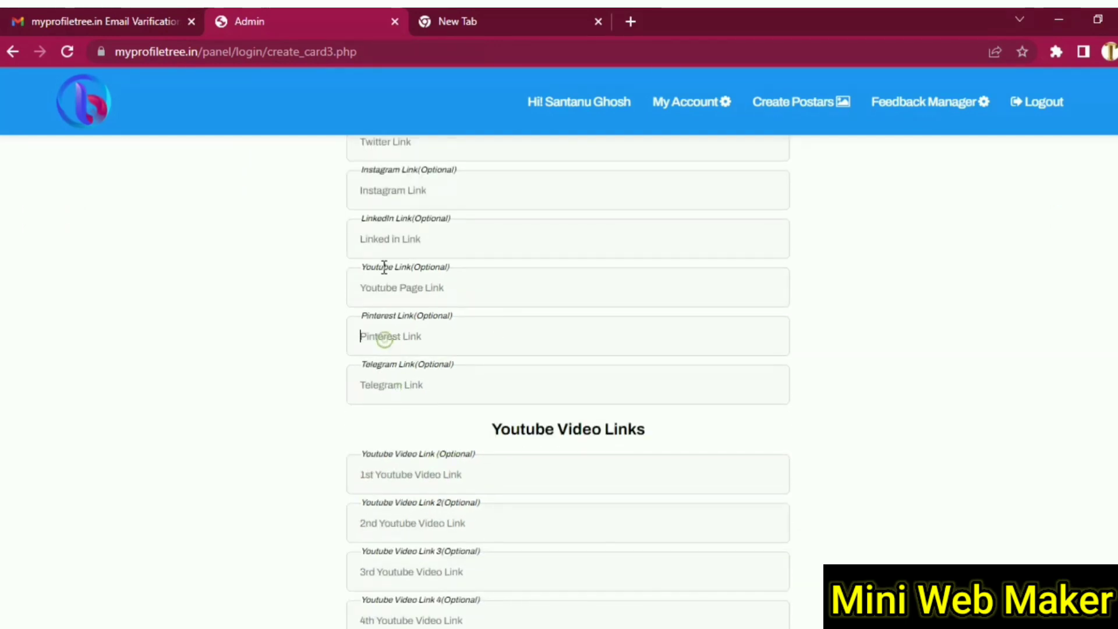
{"action": "scroll", "coordinate": [297, 399], "scroll_direction": "down", "scroll_amount": 3}
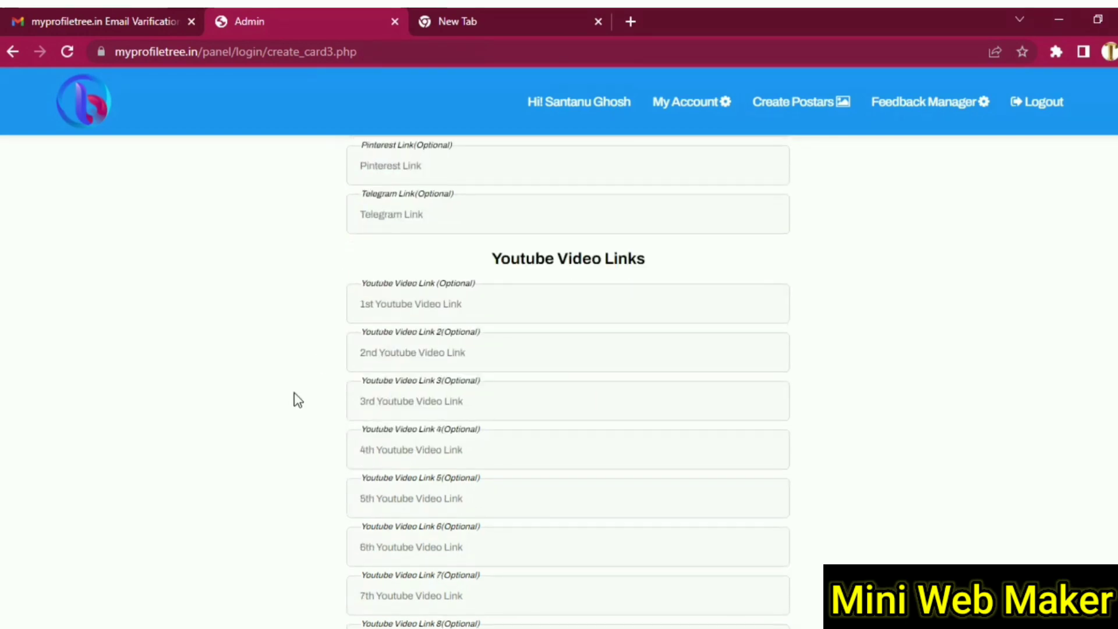
{"action": "left_click_drag", "start_coordinate": [651, 263], "coordinate": [345, 277]}
{"action": "left_click", "coordinate": [343, 275]}
{"action": "scroll", "coordinate": [284, 375], "scroll_direction": "down", "scroll_amount": 3}
{"action": "scroll", "coordinate": [286, 376], "scroll_direction": "up", "scroll_amount": 3}
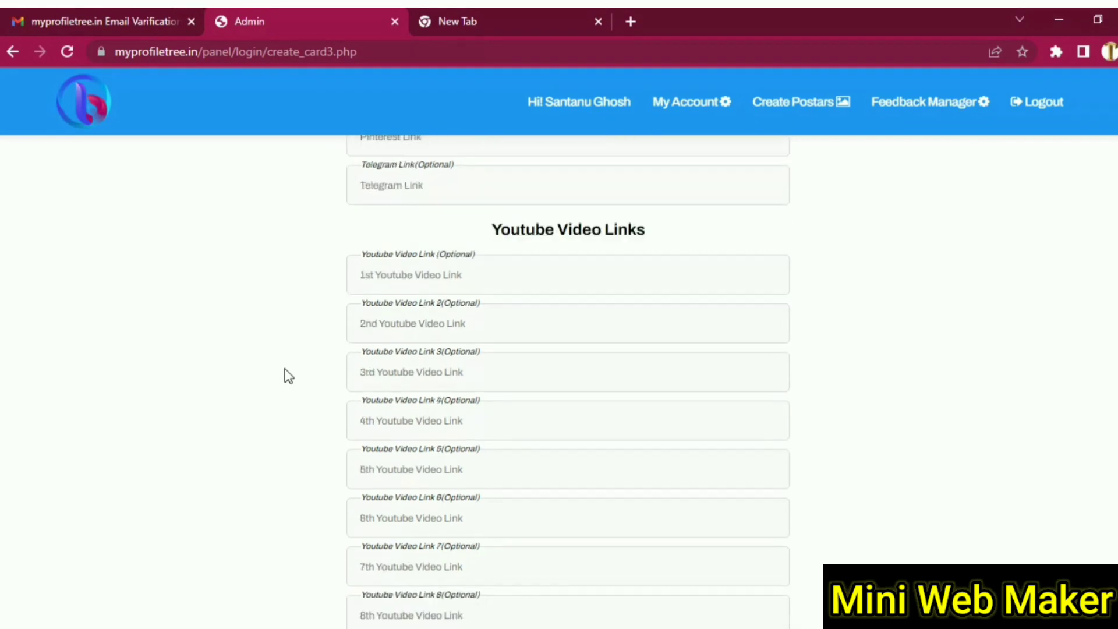
{"action": "scroll", "coordinate": [285, 376], "scroll_direction": "down", "scroll_amount": 3}
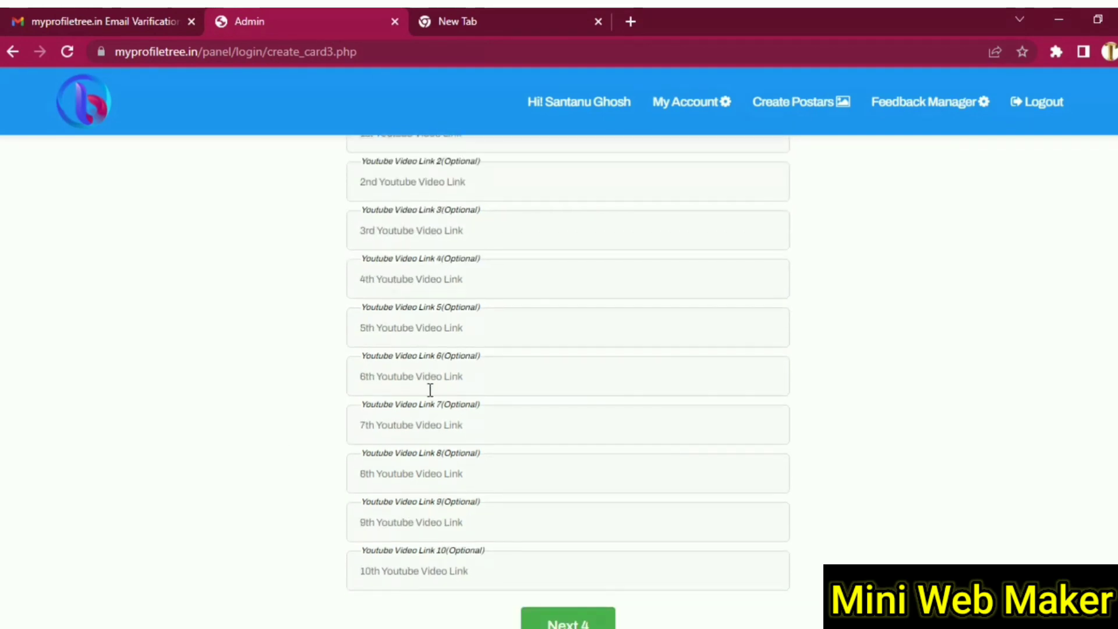
{"action": "scroll", "coordinate": [640, 553], "scroll_direction": "down", "scroll_amount": 1}
{"action": "scroll", "coordinate": [694, 533], "scroll_direction": "up", "scroll_amount": 10}
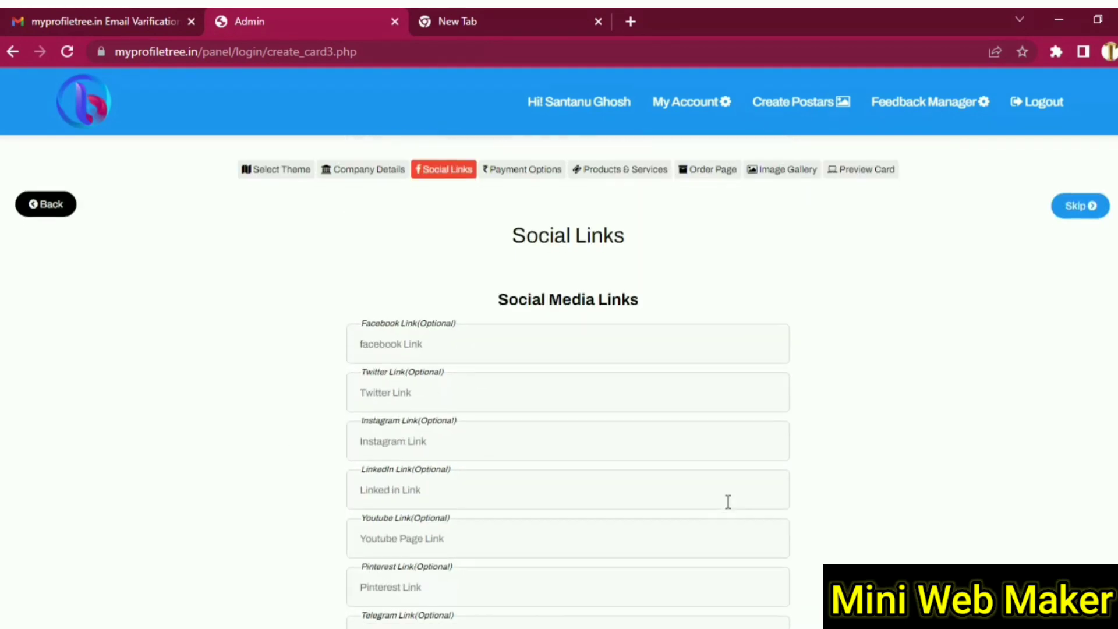
{"action": "scroll", "coordinate": [728, 502], "scroll_direction": "down", "scroll_amount": 12}
{"action": "left_click", "coordinate": [584, 532]}
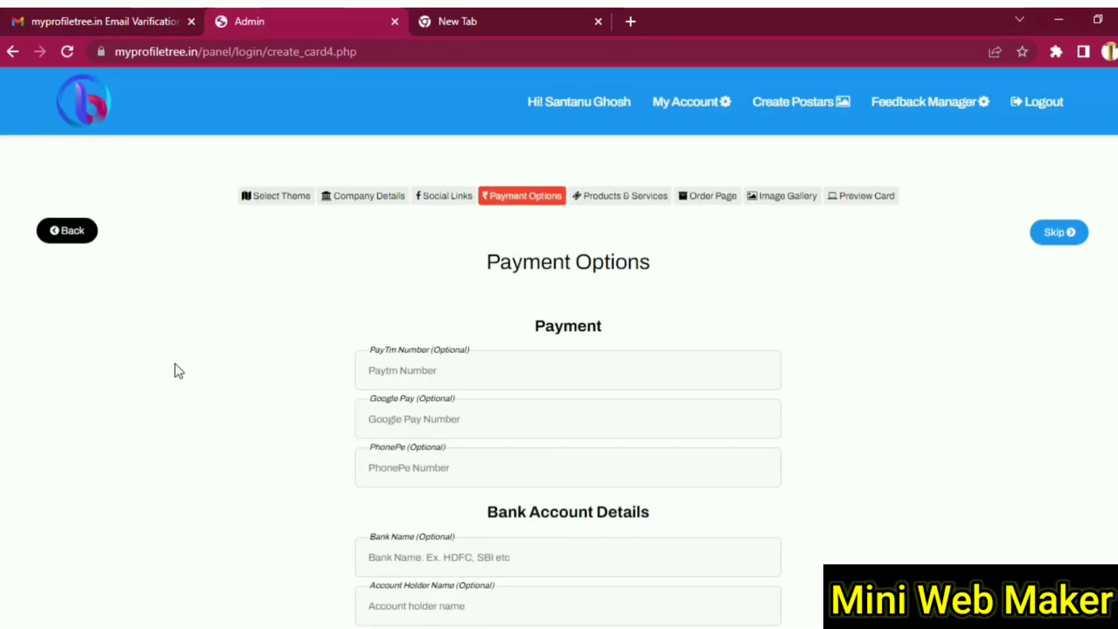
- Skip all payment and bank fields and proceed to the Products & Services page
{"action": "scroll", "coordinate": [274, 372], "scroll_direction": "down", "scroll_amount": 1}
{"action": "scroll", "coordinate": [274, 367], "scroll_direction": "down", "scroll_amount": 1}
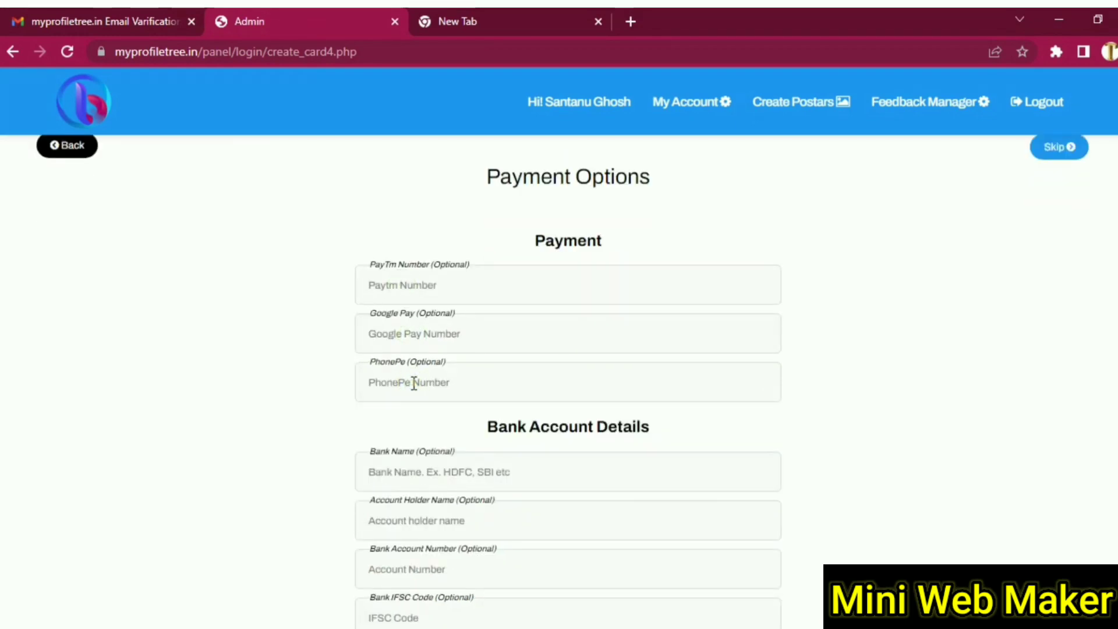
{"action": "scroll", "coordinate": [262, 419], "scroll_direction": "down", "scroll_amount": 4}
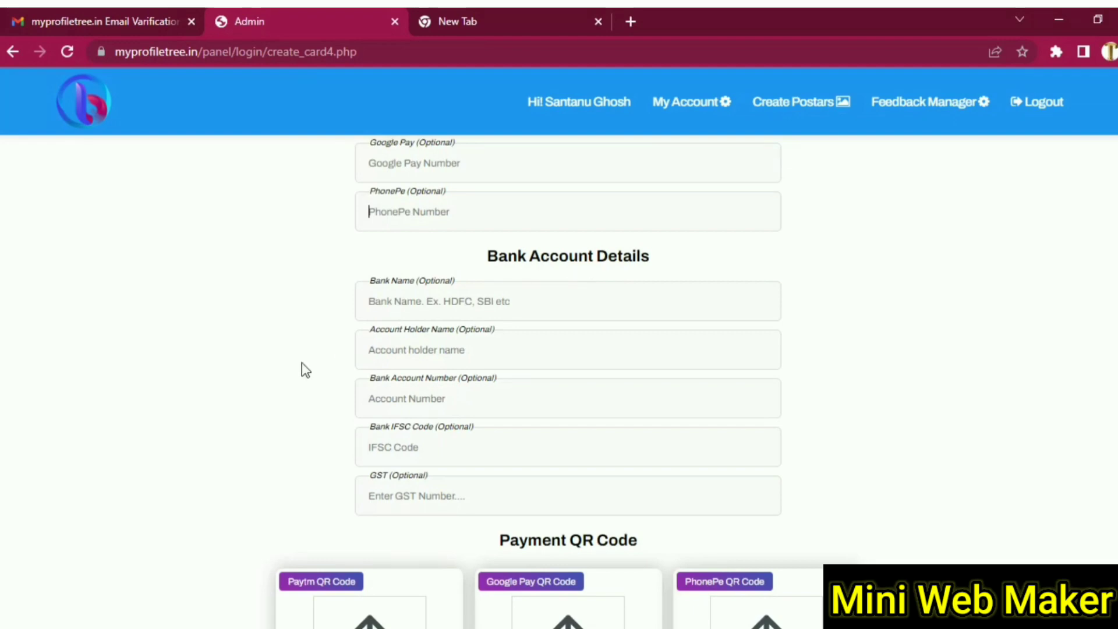
{"action": "scroll", "coordinate": [301, 367], "scroll_direction": "down", "scroll_amount": 6}
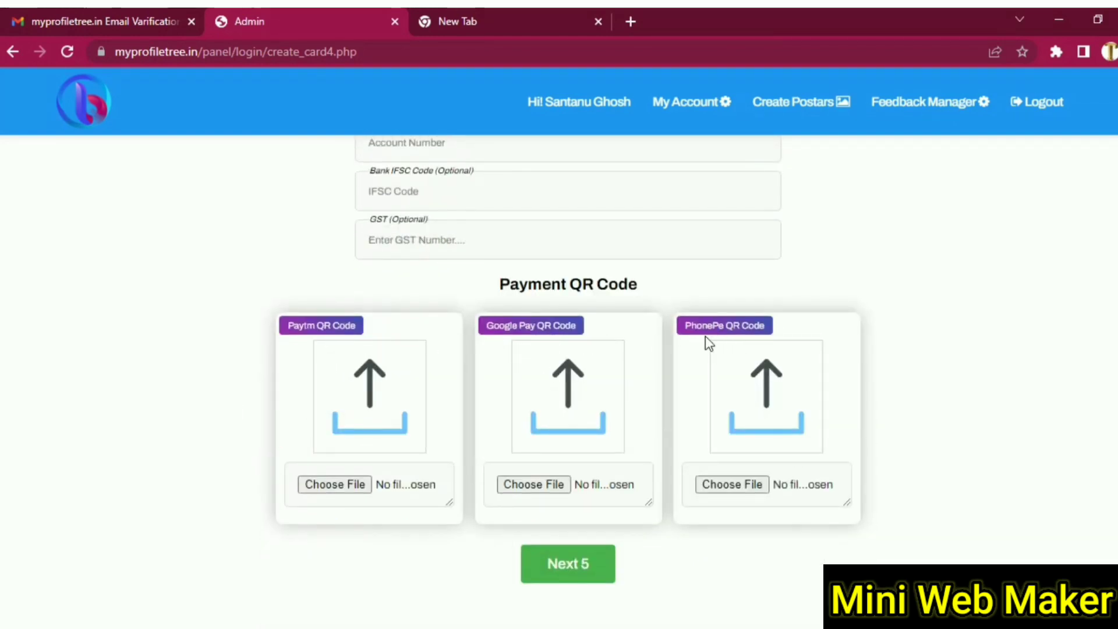
{"action": "scroll", "coordinate": [657, 512], "scroll_direction": "up", "scroll_amount": 4}
{"action": "scroll", "coordinate": [656, 512], "scroll_direction": "down", "scroll_amount": 5}
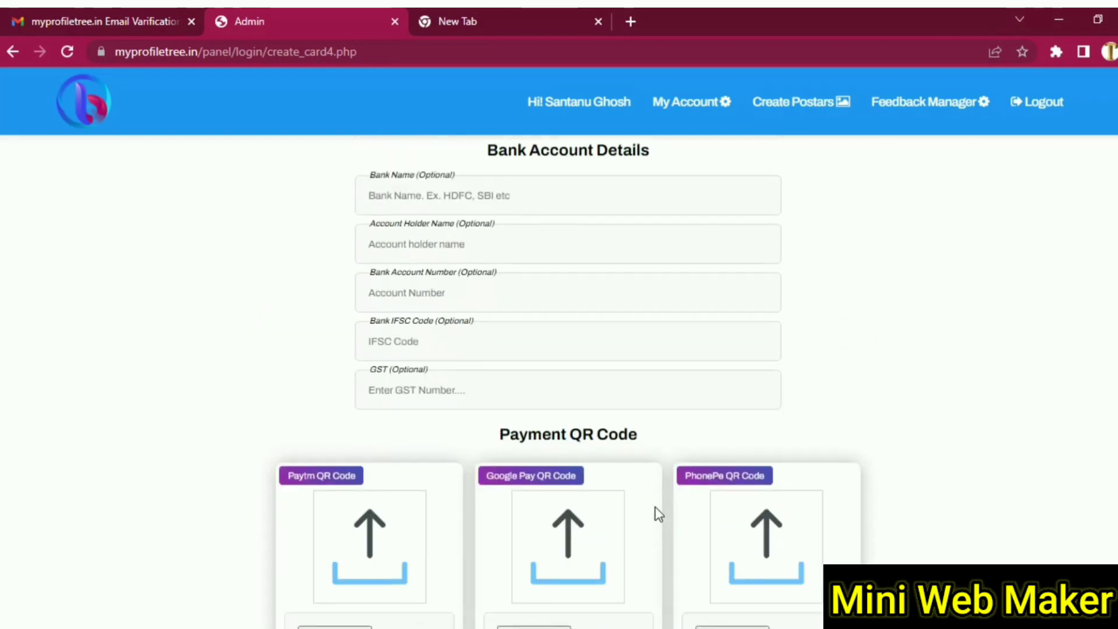
{"action": "left_click", "coordinate": [586, 524]}
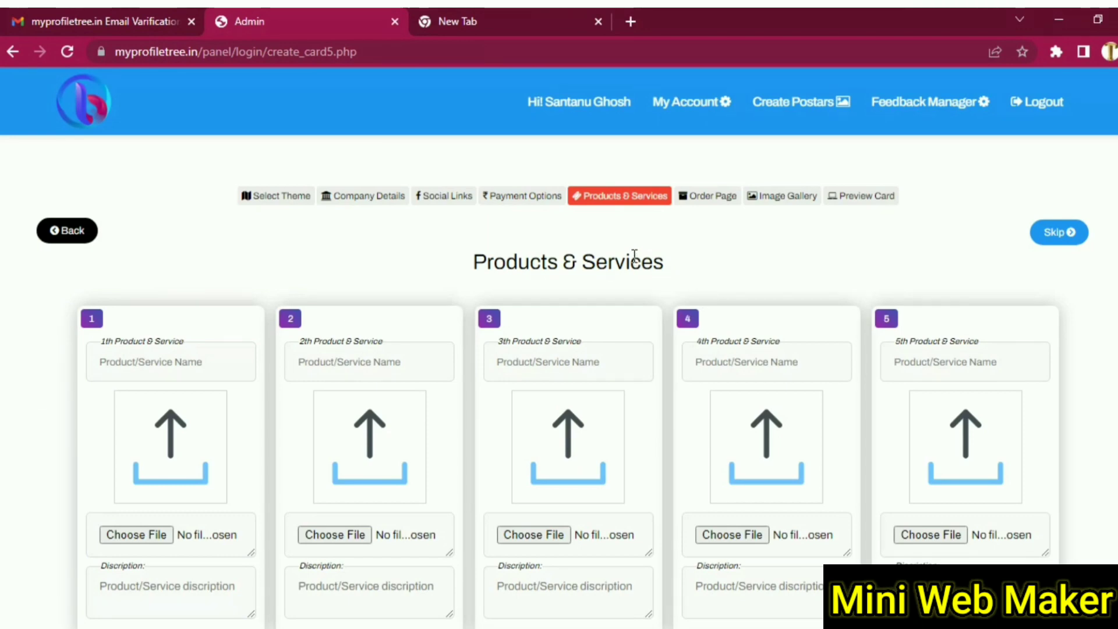
{"action": "scroll", "coordinate": [27, 364], "scroll_direction": "down", "scroll_amount": 2}
- Enter the first product's name, attach the combopack1 image and type its description
{"action": "left_click", "coordinate": [150, 273]}
{"action": "type", "text": "product1"}
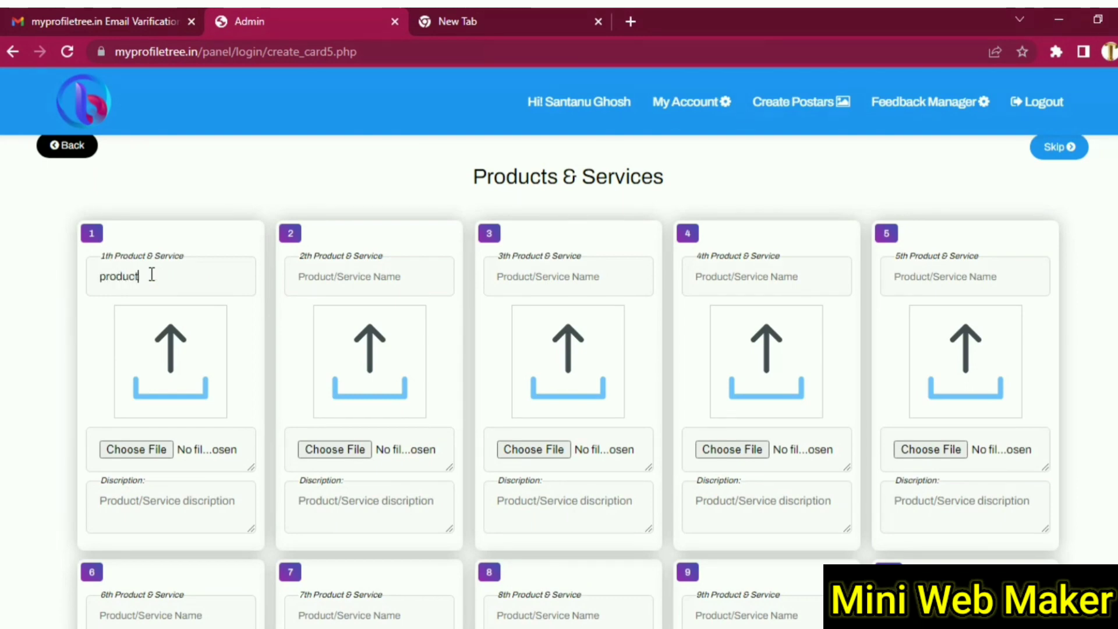
{"action": "left_click", "coordinate": [143, 448]}
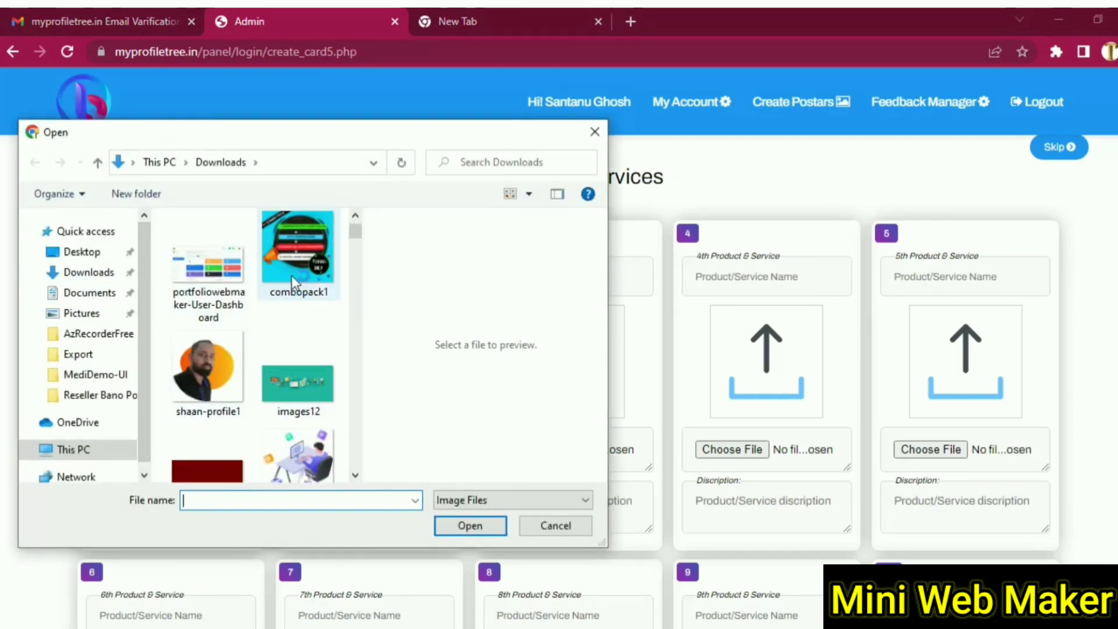
{"action": "left_click", "coordinate": [292, 274]}
{"action": "left_click", "coordinate": [471, 525]}
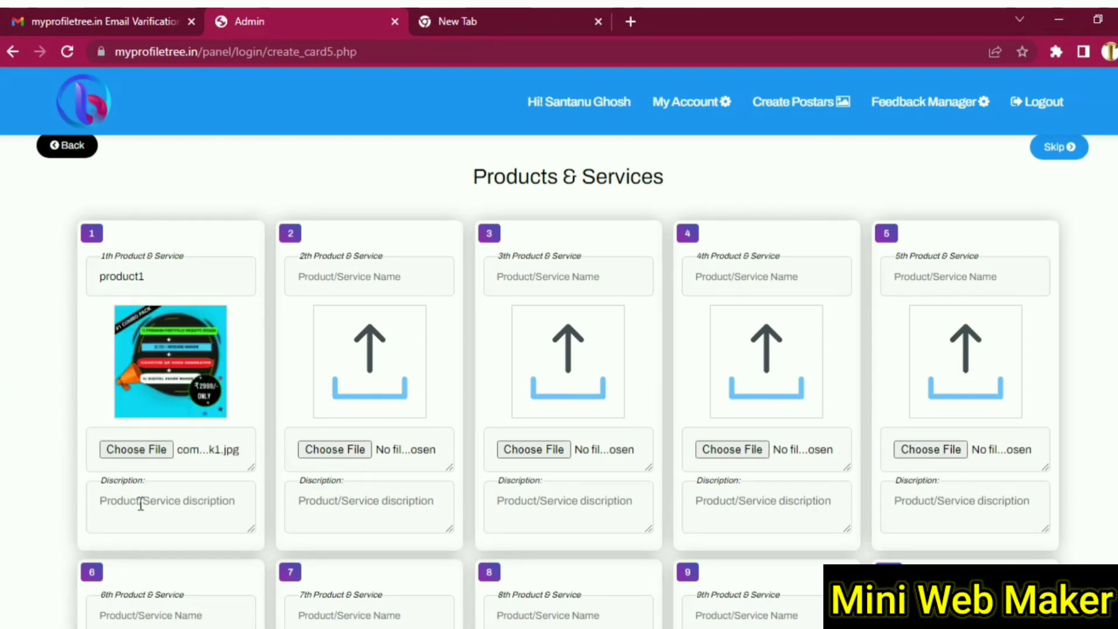
{"action": "type", "text": "jhhgkjhgjhgj bjgfghjkjkh"}
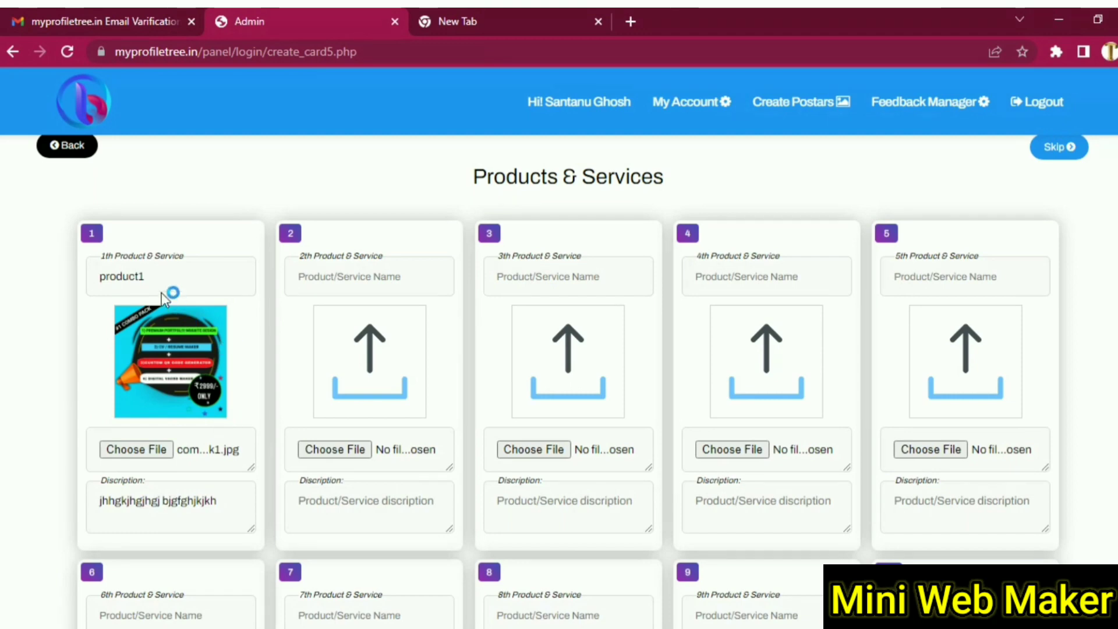
- Copy the product1 name into the second product and edit it to product2
{"action": "double_click", "coordinate": [122, 276]}
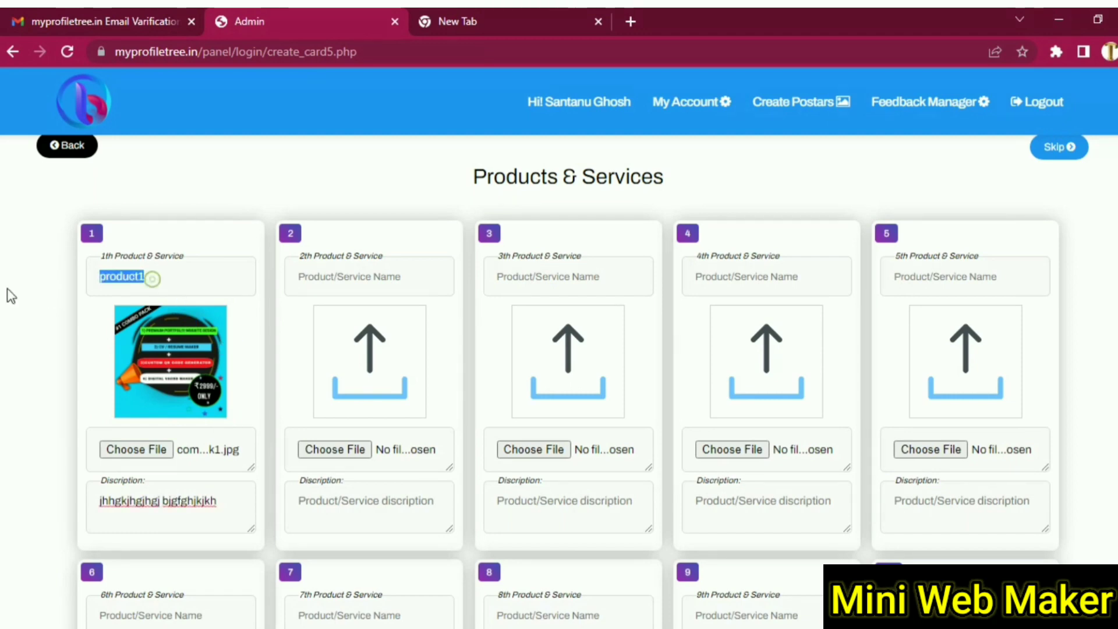
{"action": "right_click", "coordinate": [109, 289]}
{"action": "left_click", "coordinate": [185, 349]}
{"action": "left_click", "coordinate": [329, 277]}
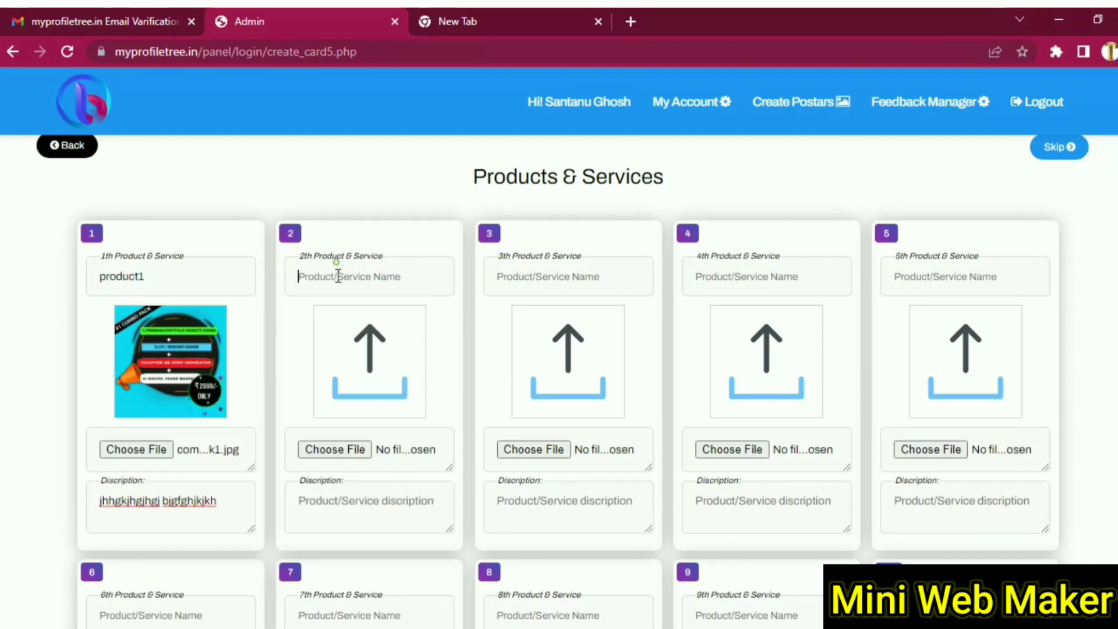
{"action": "right_click", "coordinate": [334, 280]}
{"action": "left_click", "coordinate": [393, 429]}
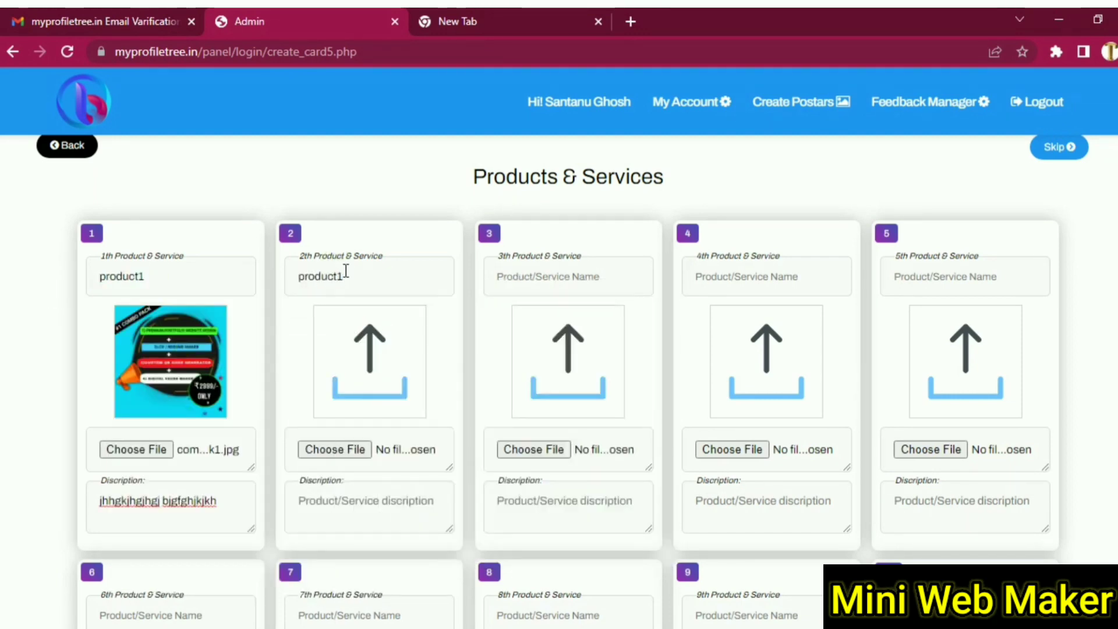
{"action": "key", "text": "BackSpace"}
- Add product 2's description and give it the sunset jumping-people pexels image
{"action": "left_click", "coordinate": [326, 504]}
{"action": "type", "text": "vhgf"}
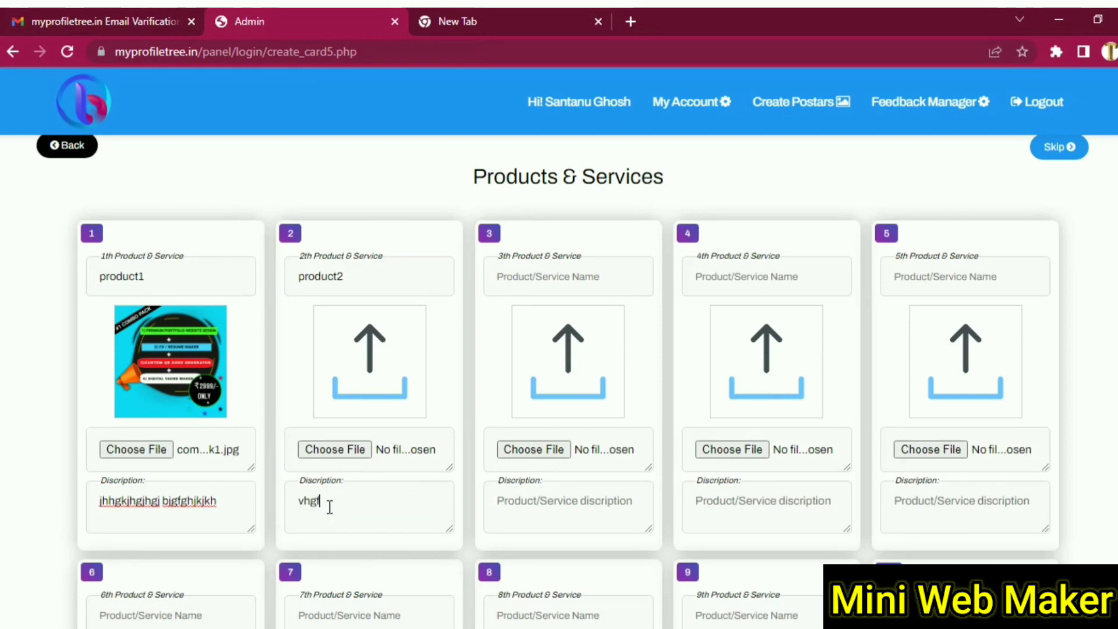
{"action": "type", "text": "hf ujthjhg"}
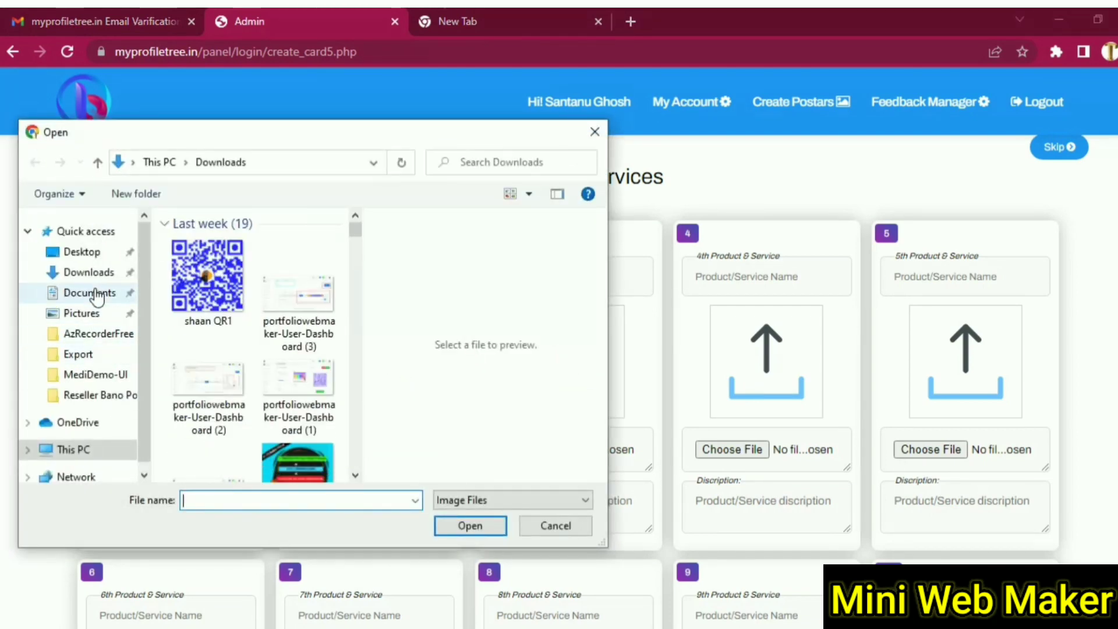
{"action": "scroll", "coordinate": [241, 413], "scroll_direction": "down", "scroll_amount": 3}
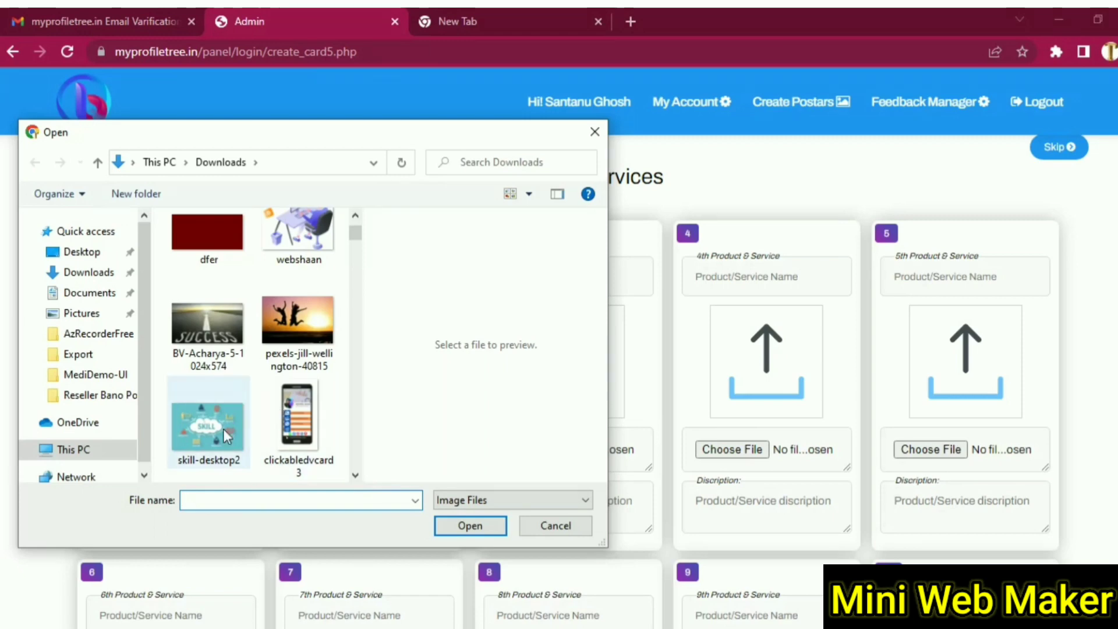
{"action": "left_click", "coordinate": [278, 332]}
{"action": "left_click", "coordinate": [465, 525]}
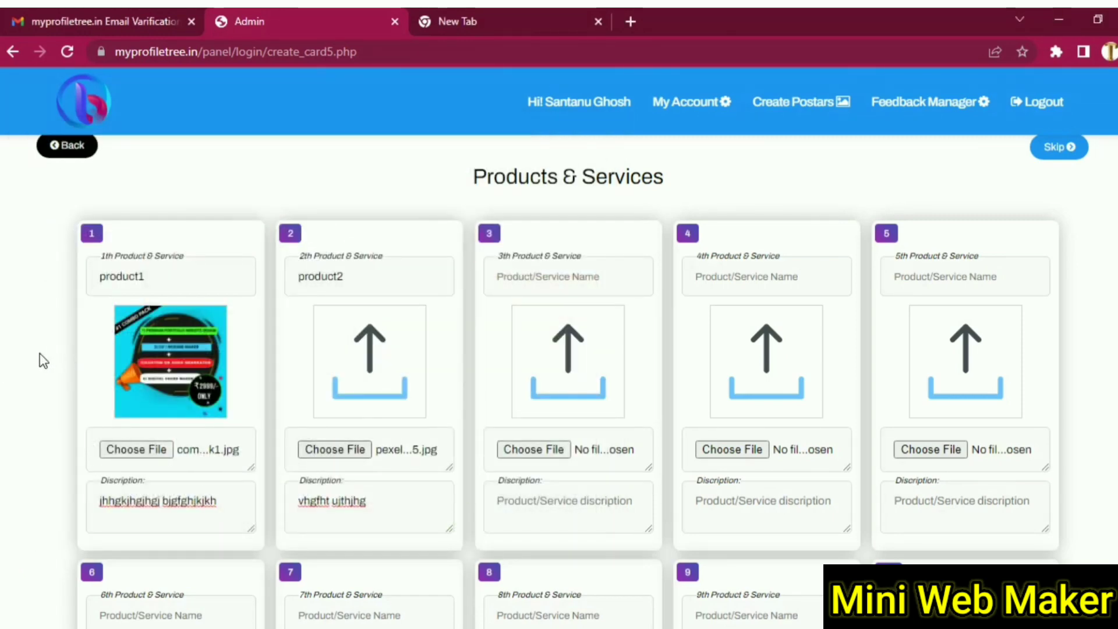
- Save the two product entries, then advance to the Ecommerce step
{"action": "scroll", "coordinate": [70, 394], "scroll_direction": "down", "scroll_amount": 7}
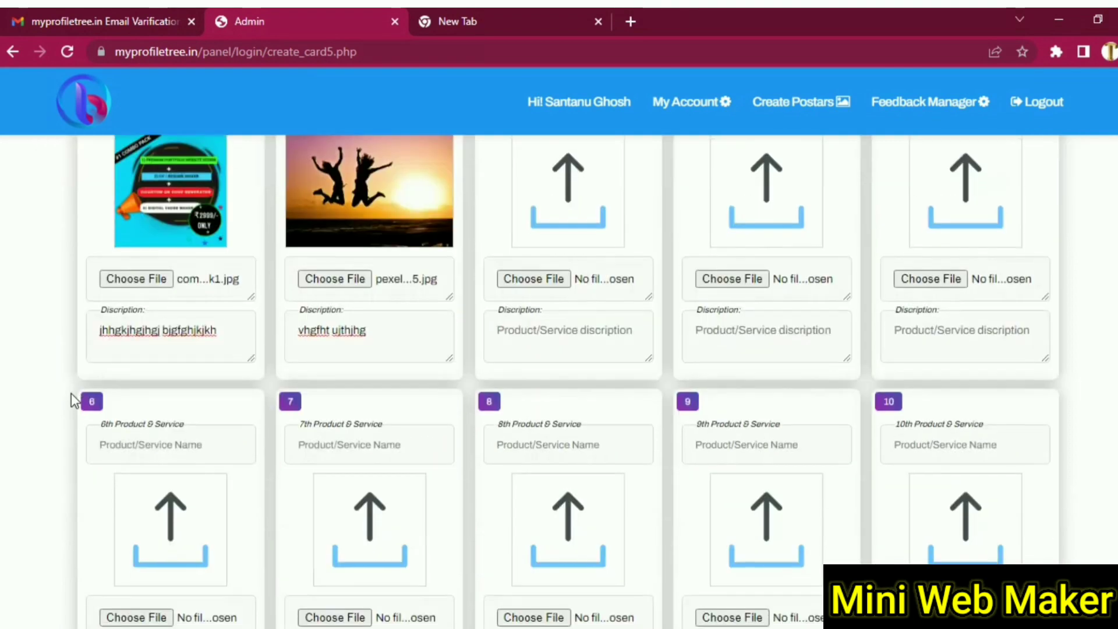
{"action": "scroll", "coordinate": [71, 393], "scroll_direction": "up", "scroll_amount": 4}
{"action": "scroll", "coordinate": [71, 393], "scroll_direction": "down", "scroll_amount": 4}
{"action": "scroll", "coordinate": [71, 392], "scroll_direction": "up", "scroll_amount": 8}
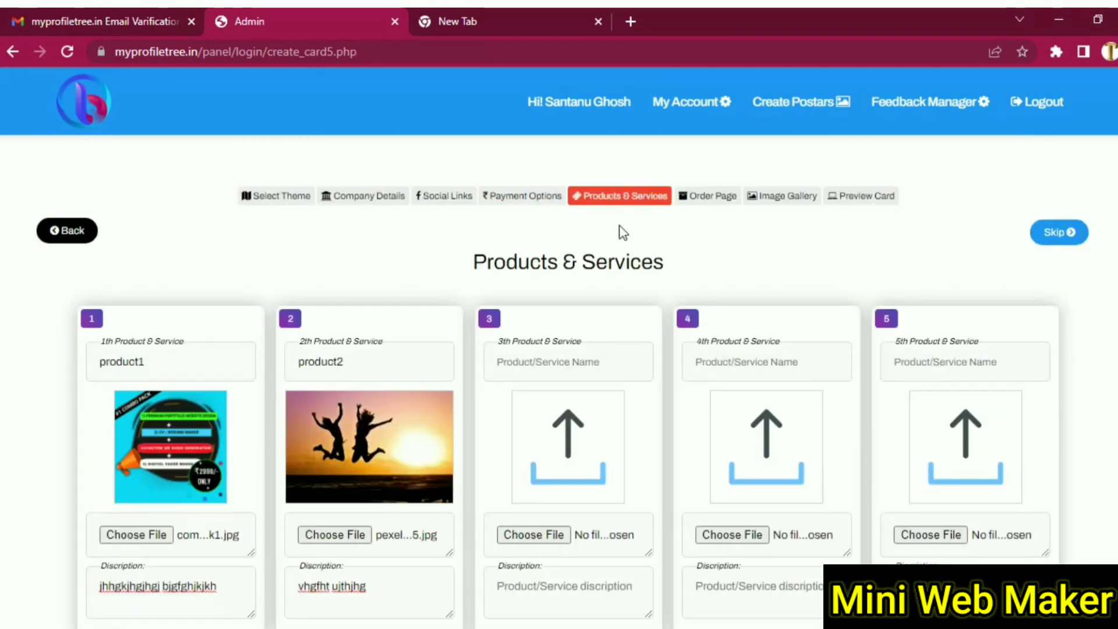
{"action": "scroll", "coordinate": [45, 392], "scroll_direction": "down", "scroll_amount": 8}
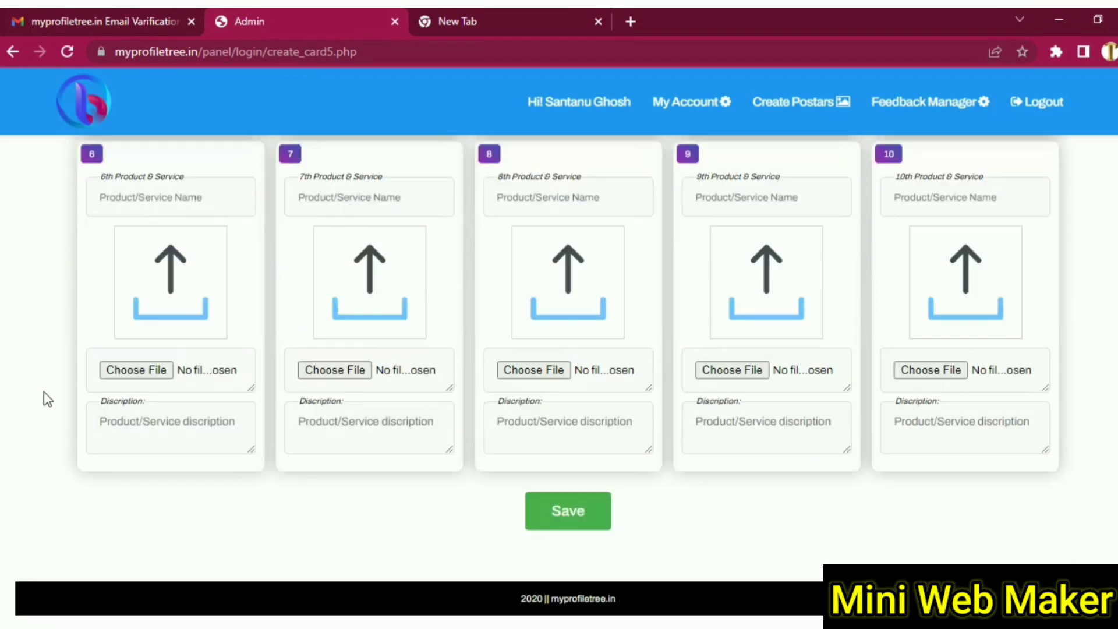
{"action": "scroll", "coordinate": [651, 502], "scroll_direction": "up", "scroll_amount": 8}
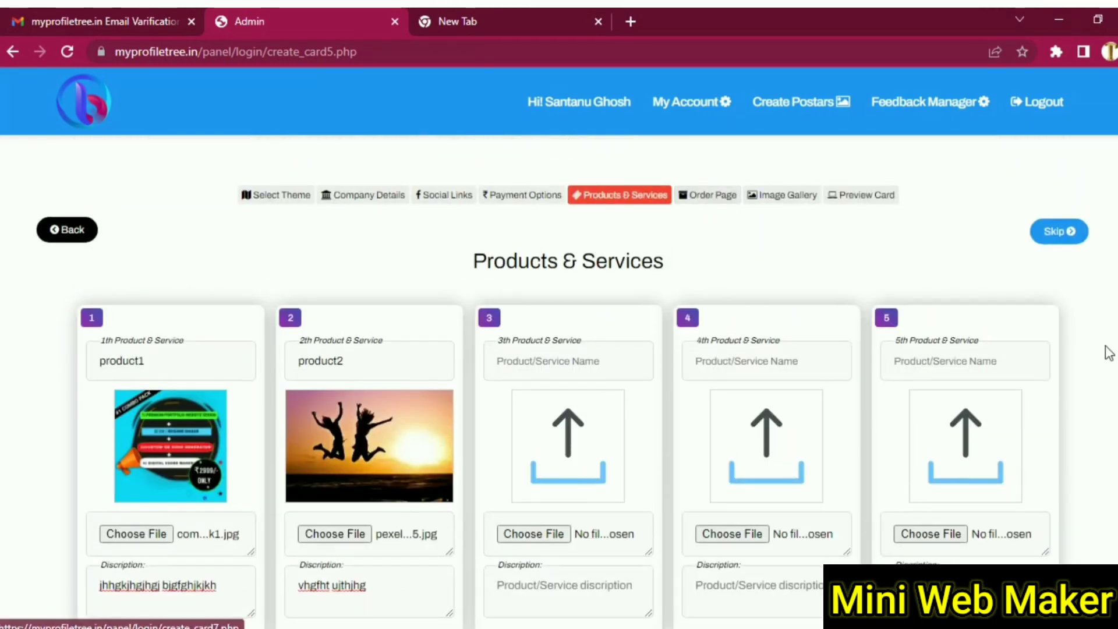
{"action": "scroll", "coordinate": [1105, 354], "scroll_direction": "down", "scroll_amount": 8}
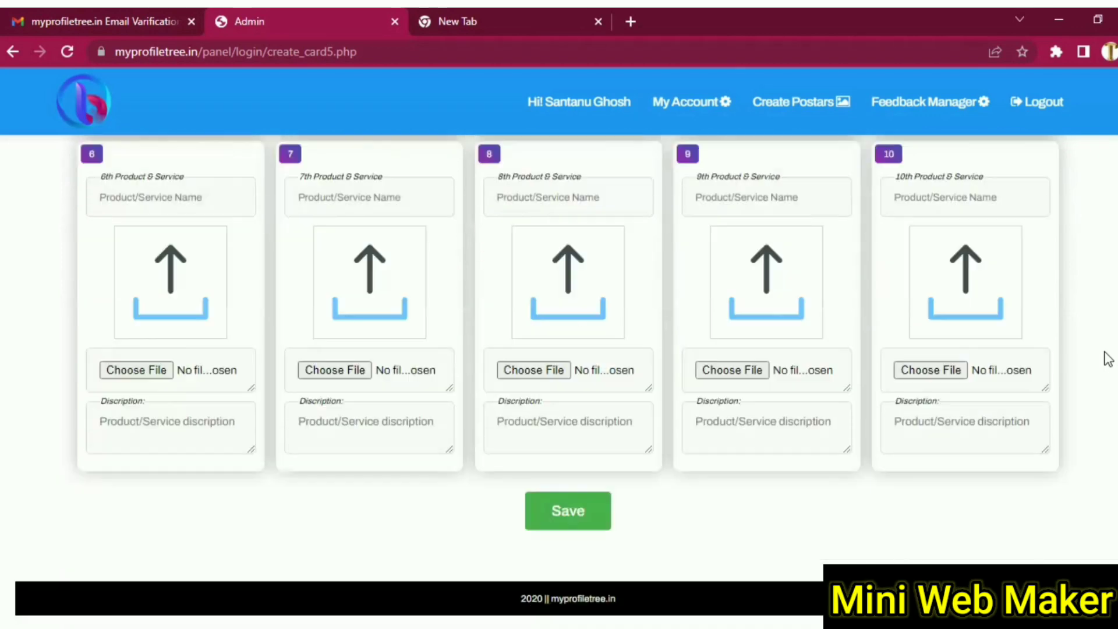
{"action": "left_click", "coordinate": [578, 524]}
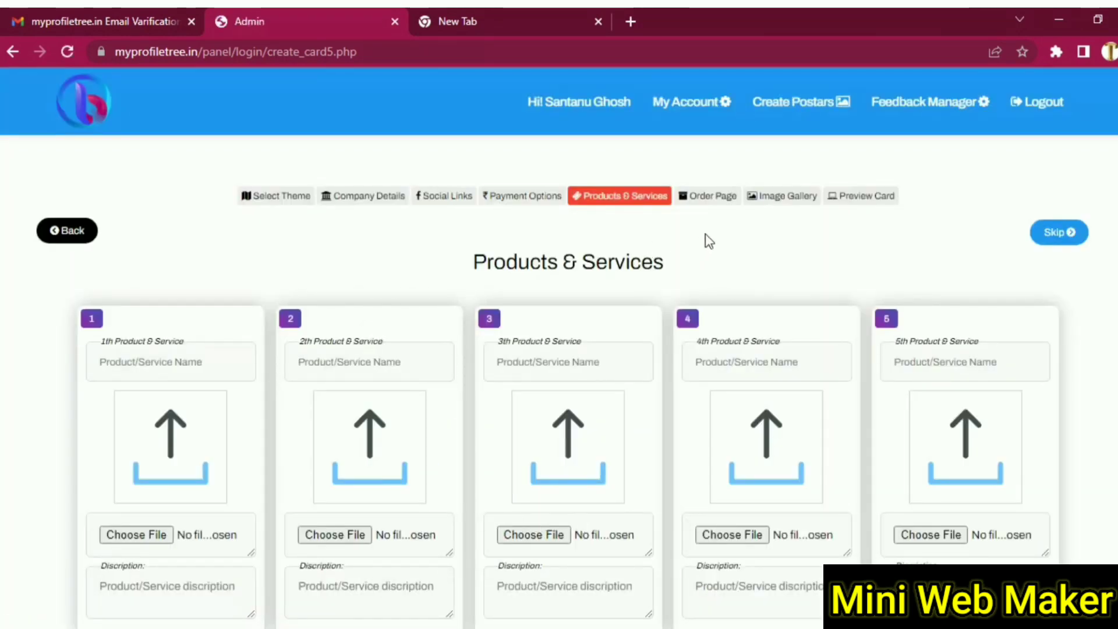
{"action": "scroll", "coordinate": [764, 277], "scroll_direction": "down", "scroll_amount": 8}
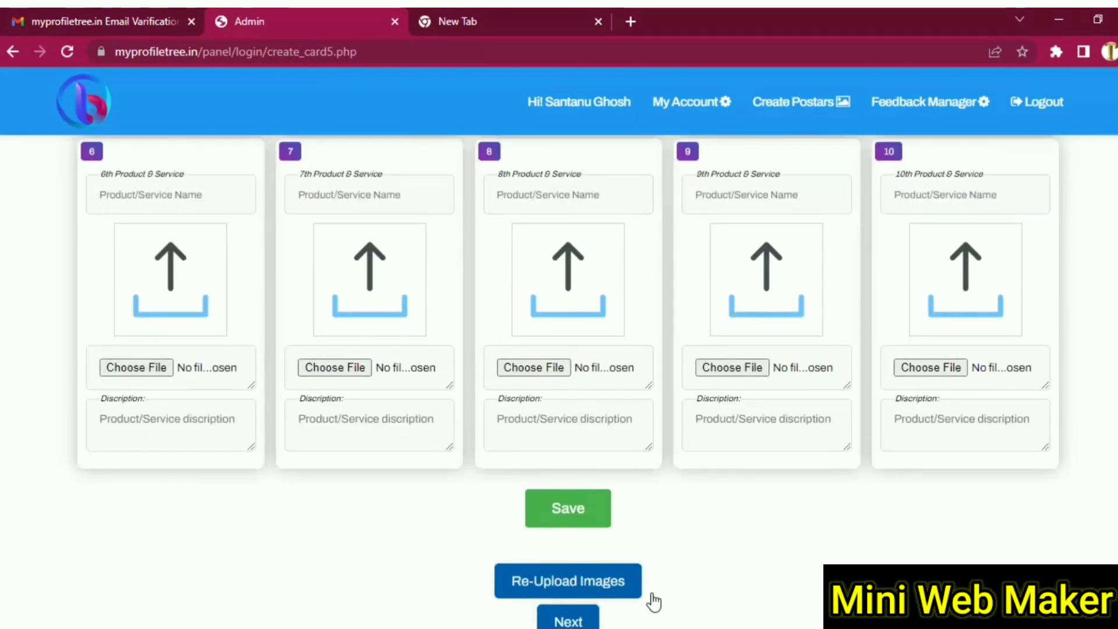
{"action": "scroll", "coordinate": [612, 582], "scroll_direction": "down", "scroll_amount": 2}
{"action": "left_click", "coordinate": [574, 546]}
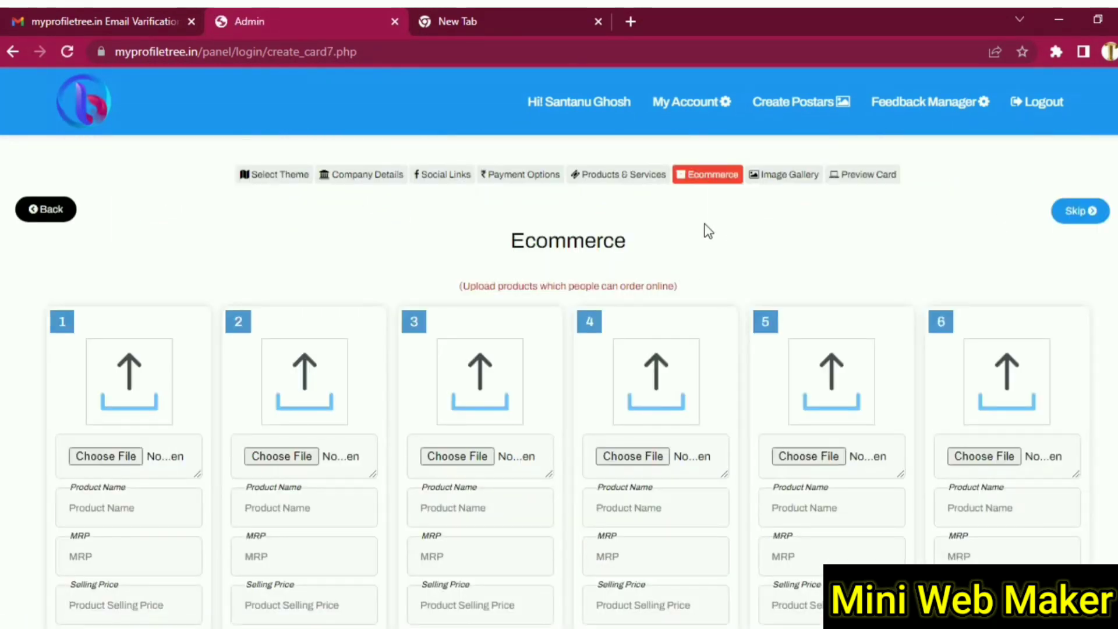
- Give ecommerce item 1 the coffee shop logo picture and finish its selling price entry
{"action": "scroll", "coordinate": [23, 418], "scroll_direction": "down", "scroll_amount": 12}
{"action": "scroll", "coordinate": [6, 418], "scroll_direction": "down", "scroll_amount": 1}
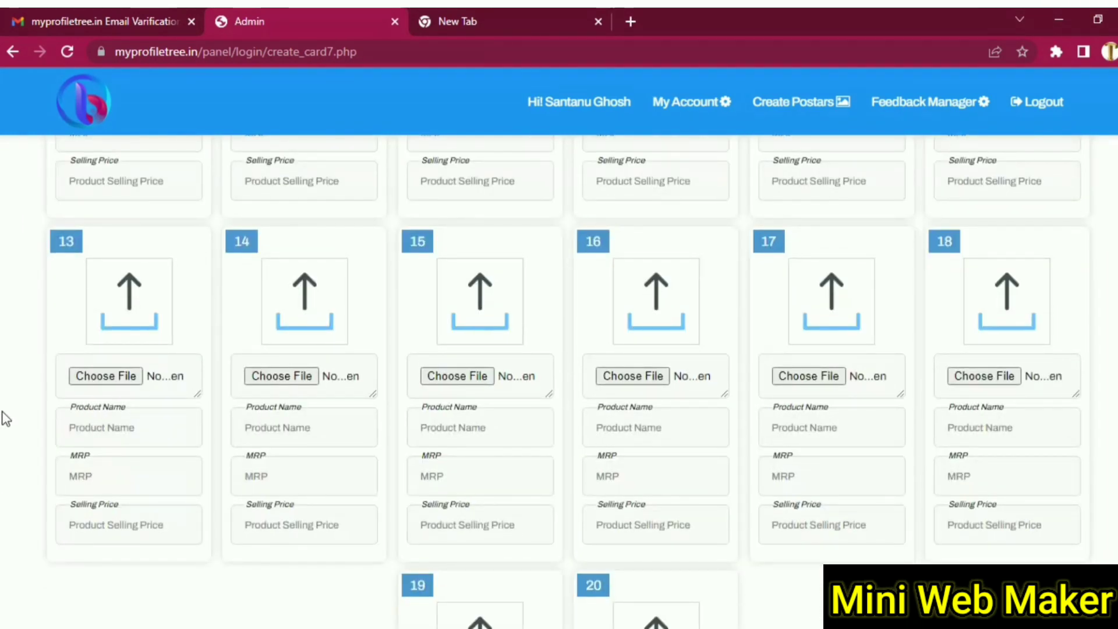
{"action": "scroll", "coordinate": [6, 418], "scroll_direction": "up", "scroll_amount": 13}
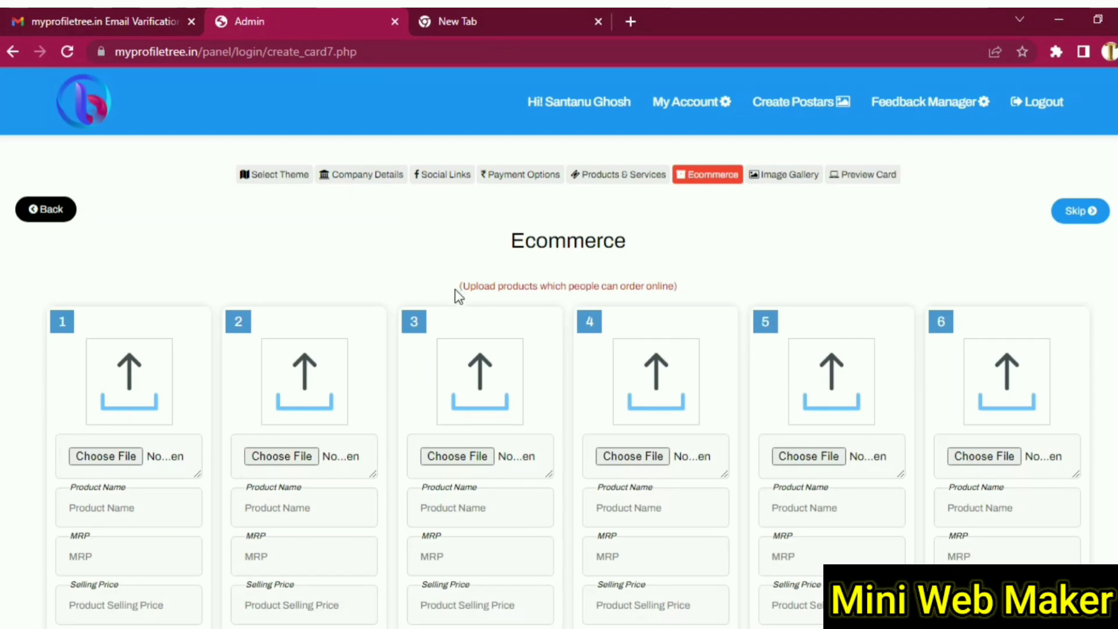
{"action": "scroll", "coordinate": [28, 407], "scroll_direction": "down", "scroll_amount": 2}
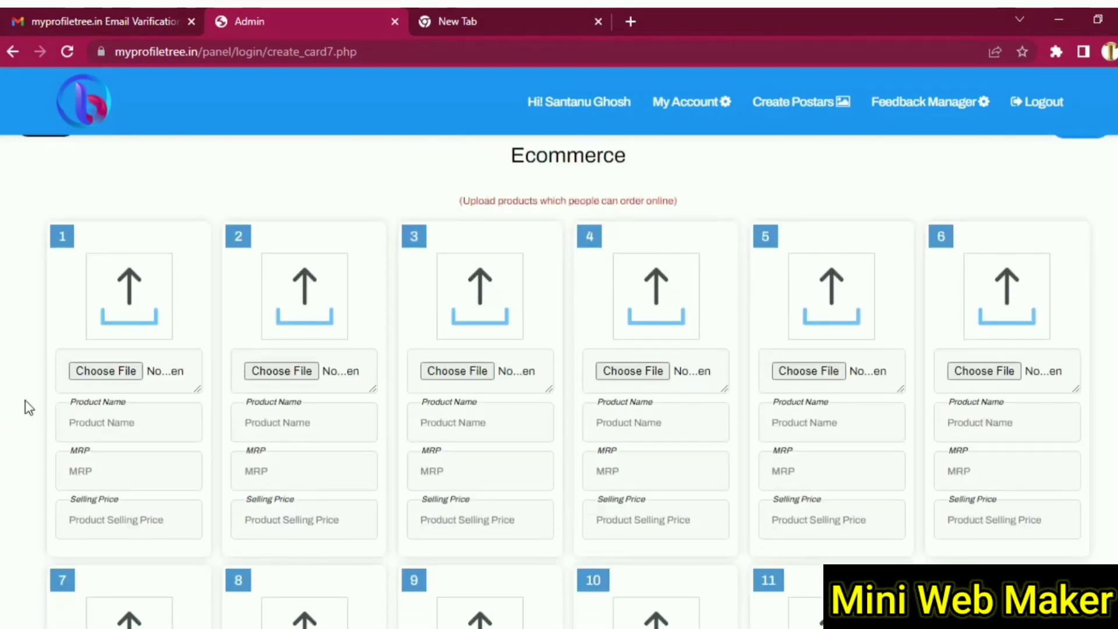
{"action": "left_click", "coordinate": [106, 371]}
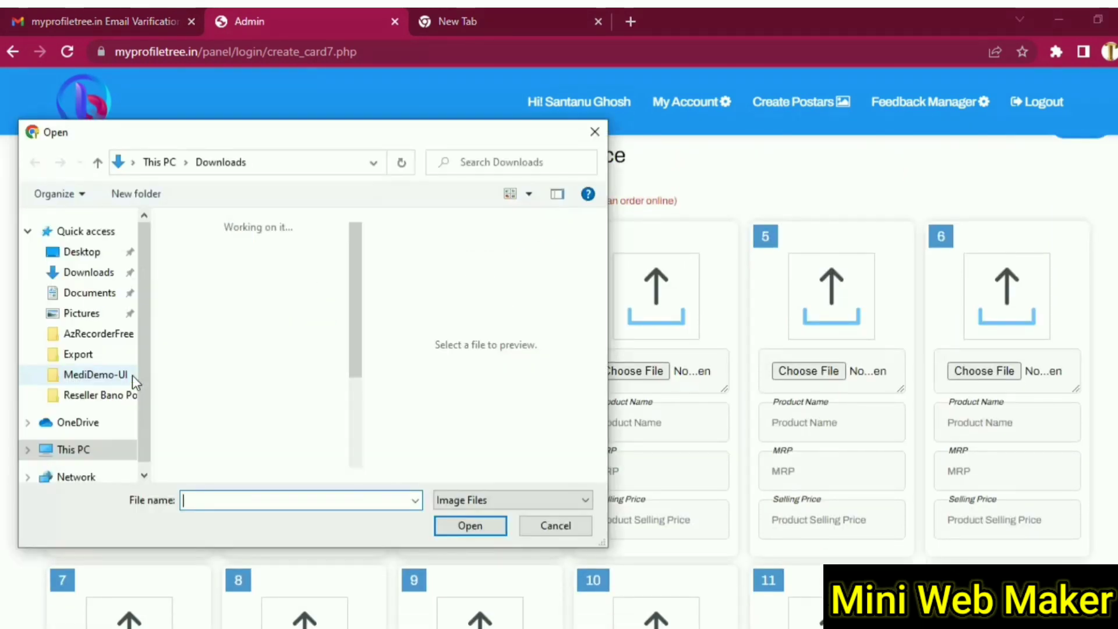
{"action": "scroll", "coordinate": [204, 378], "scroll_direction": "down", "scroll_amount": 10}
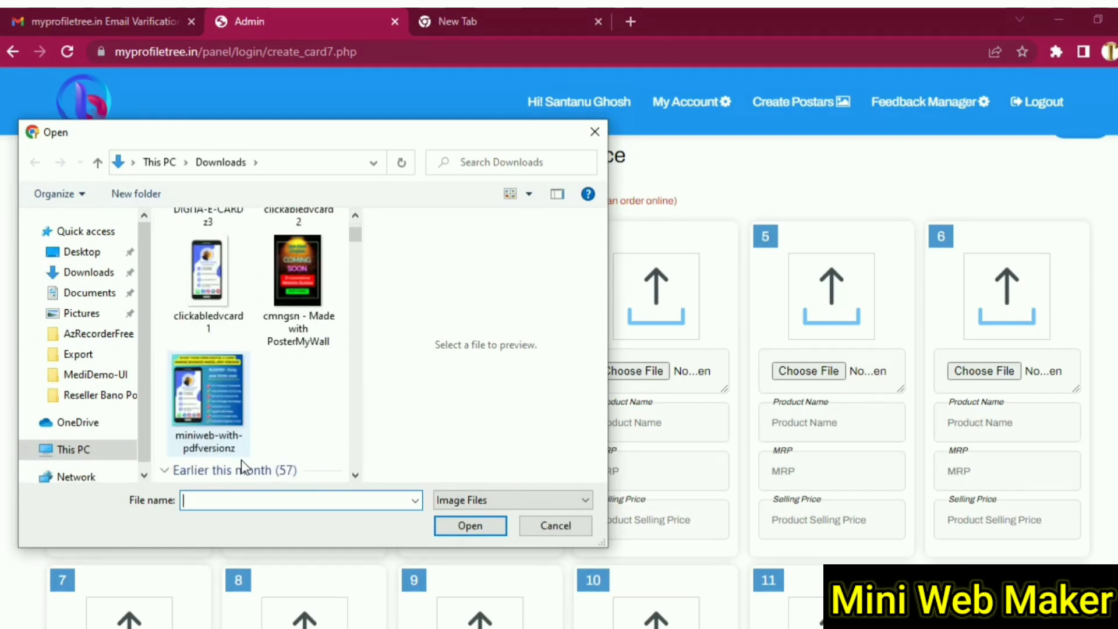
{"action": "scroll", "coordinate": [216, 298], "scroll_direction": "up", "scroll_amount": 2}
{"action": "scroll", "coordinate": [213, 311], "scroll_direction": "down", "scroll_amount": 3}
{"action": "left_click", "coordinate": [216, 397]}
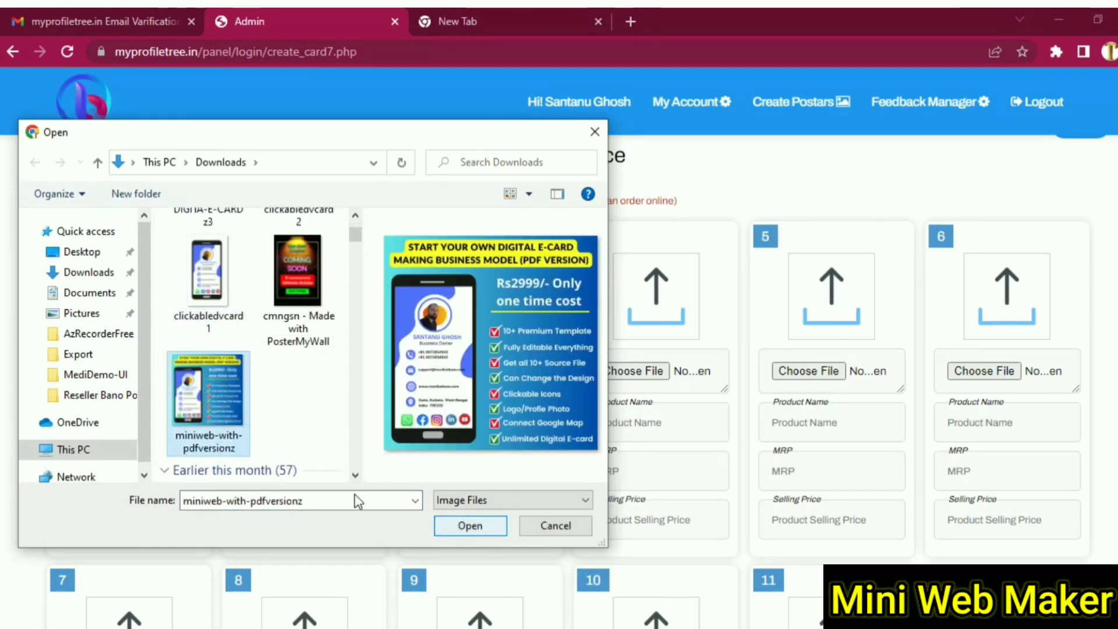
{"action": "scroll", "coordinate": [234, 391], "scroll_direction": "up", "scroll_amount": 2}
{"action": "scroll", "coordinate": [235, 396], "scroll_direction": "up", "scroll_amount": 4}
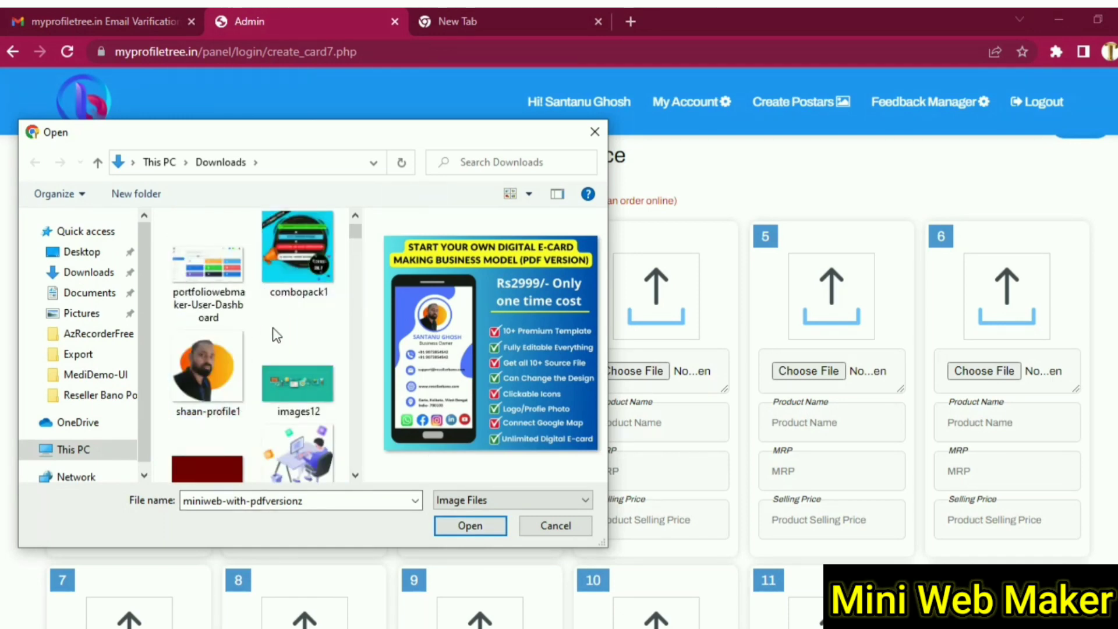
{"action": "scroll", "coordinate": [273, 332], "scroll_direction": "down", "scroll_amount": 6}
{"action": "scroll", "coordinate": [273, 341], "scroll_direction": "down", "scroll_amount": 5}
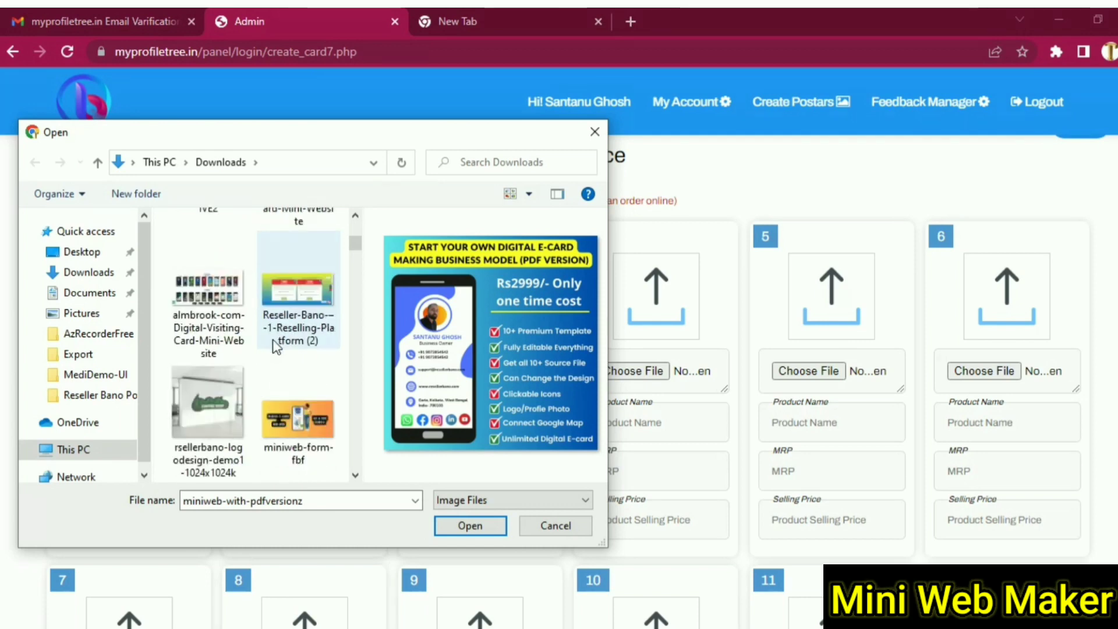
{"action": "left_click", "coordinate": [230, 427]}
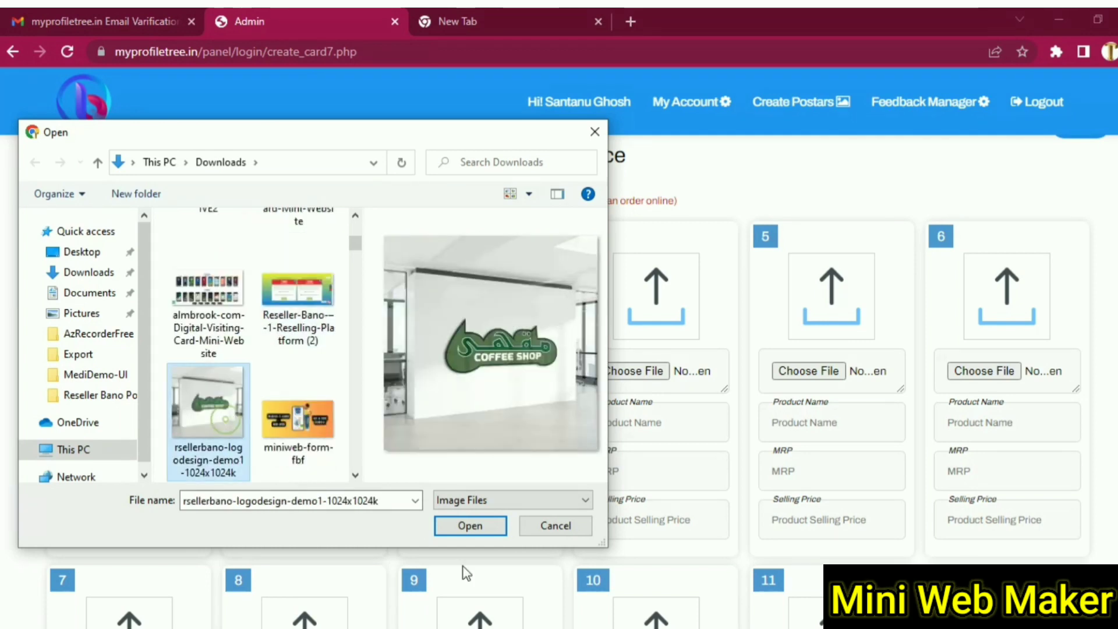
{"action": "left_click", "coordinate": [464, 530]}
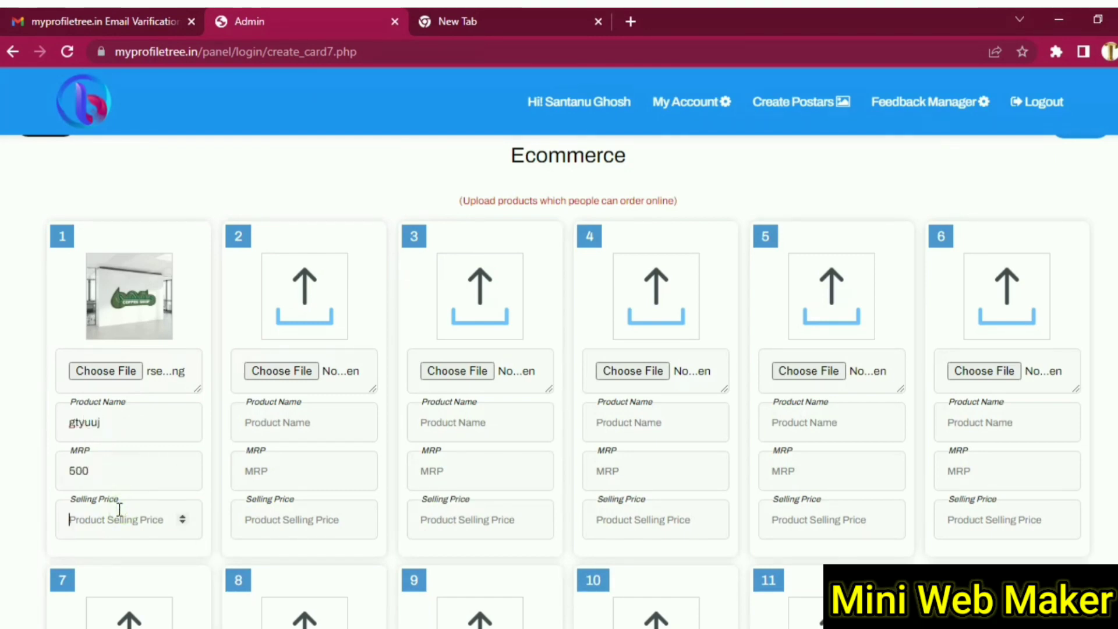
{"action": "type", "text": "200"}
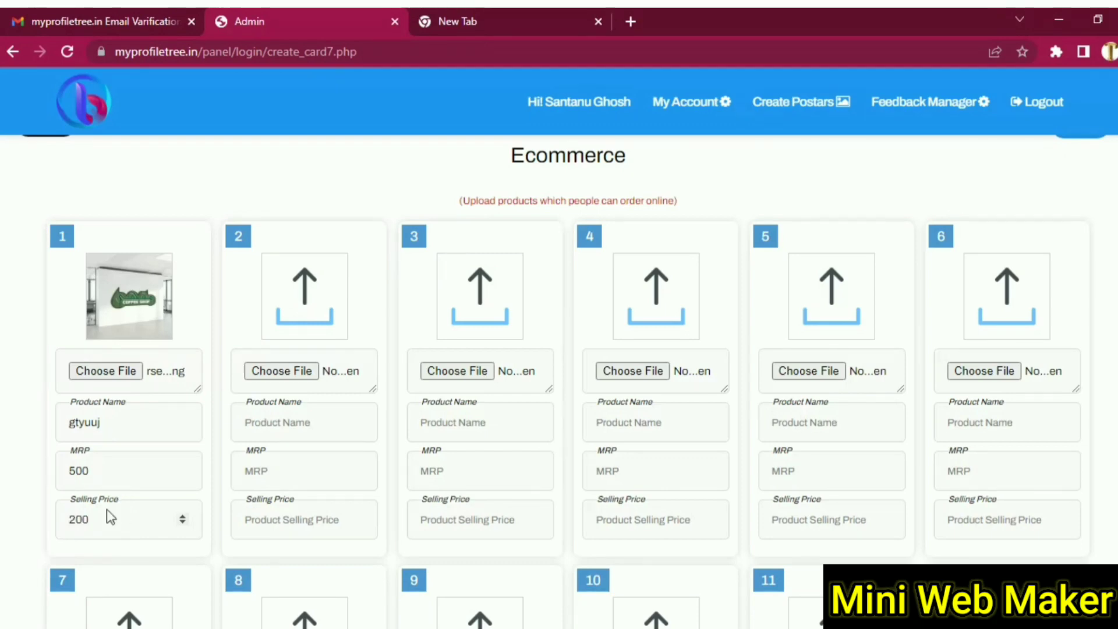
- Give ecommerce item 2 the shaan-profile1 photo, the name jh5 and selling price 300
{"action": "left_click", "coordinate": [269, 373]}
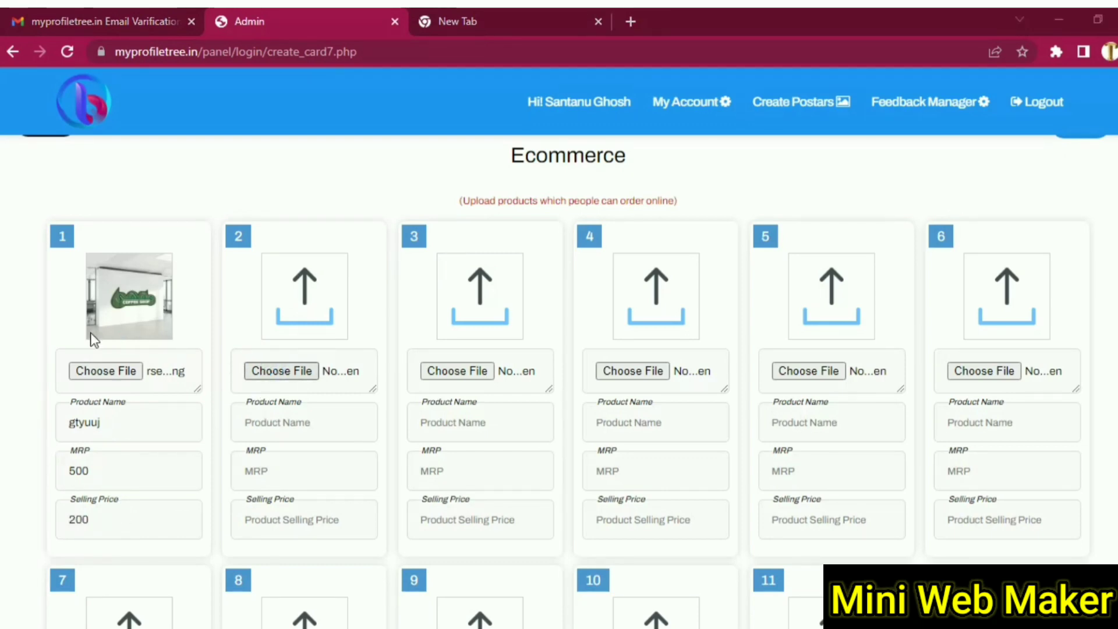
{"action": "scroll", "coordinate": [262, 349], "scroll_direction": "down", "scroll_amount": 5}
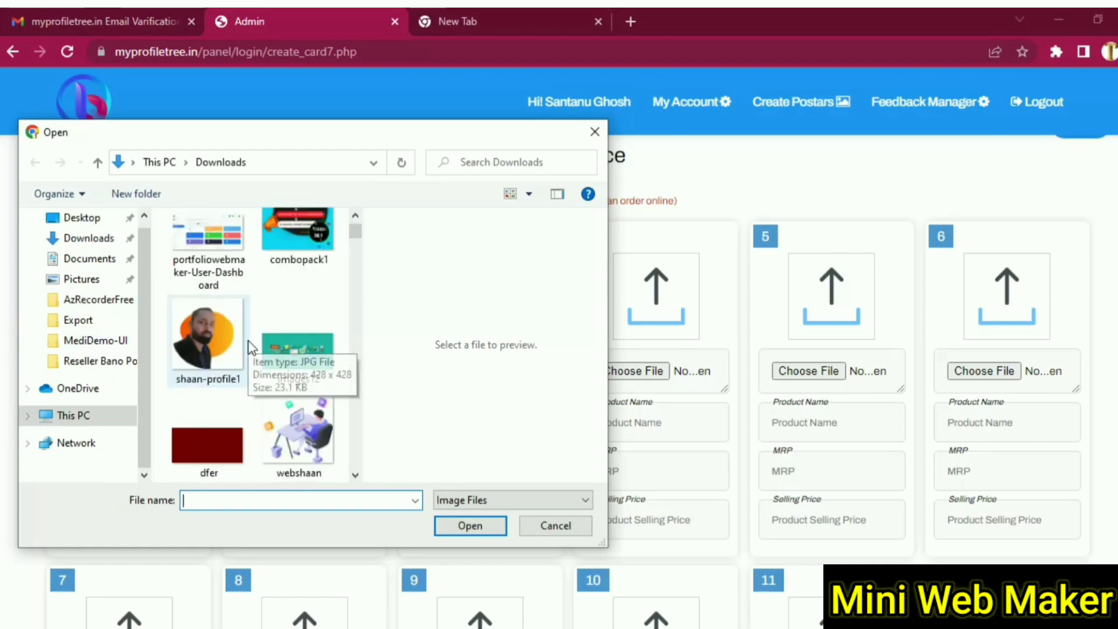
{"action": "left_click", "coordinate": [207, 329]}
{"action": "left_click", "coordinate": [492, 526]}
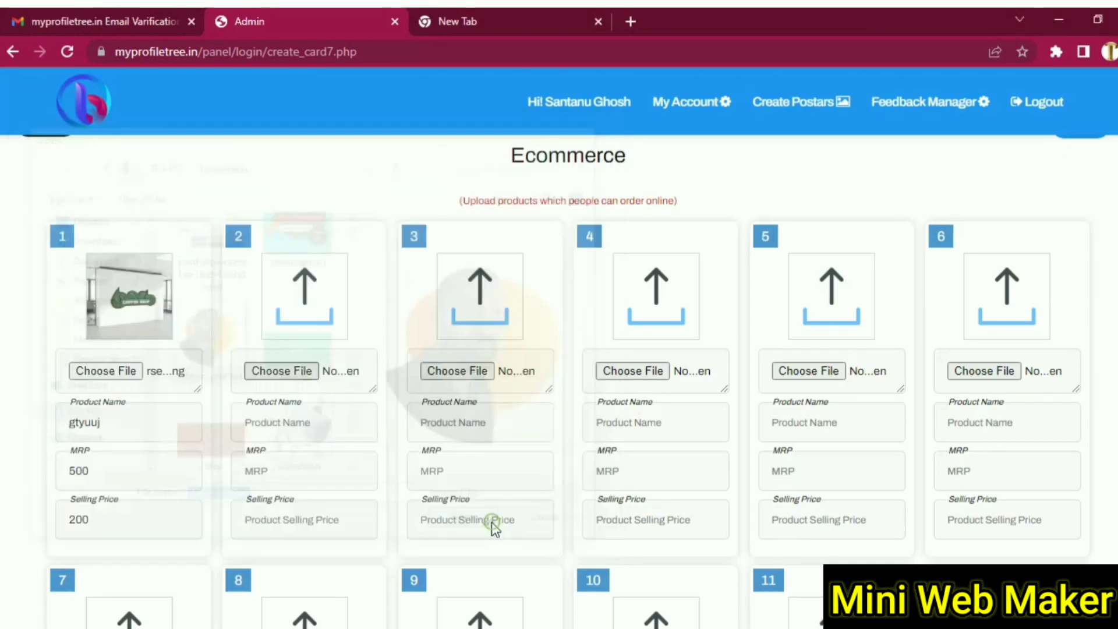
{"action": "left_click", "coordinate": [260, 421]}
{"action": "type", "text": "jhu"}
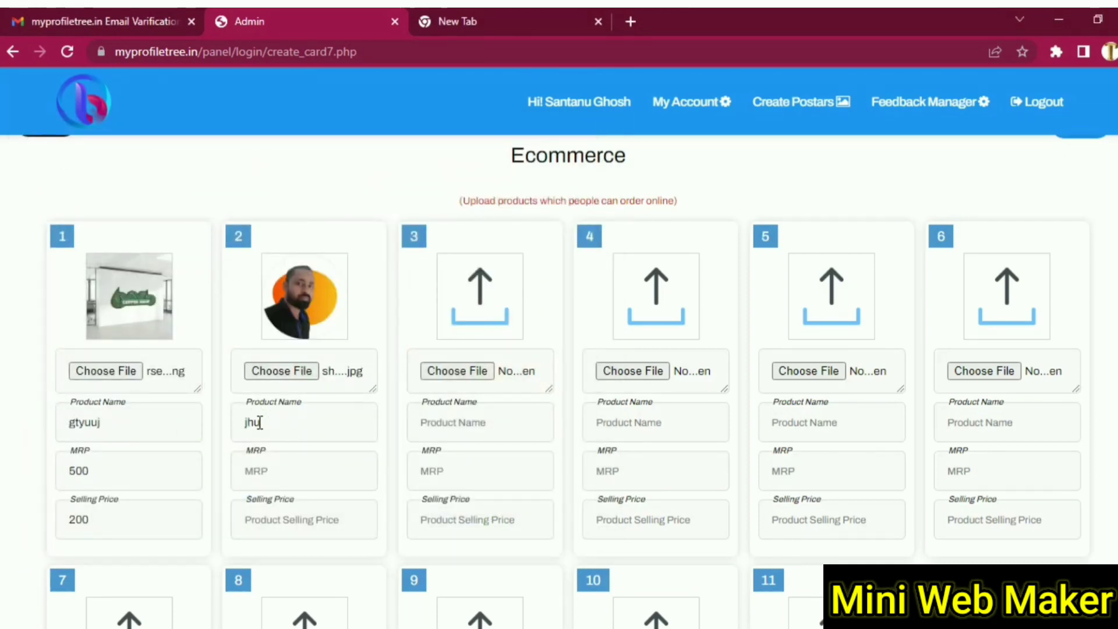
{"action": "type", "text": "5"}
{"action": "left_click", "coordinate": [273, 524]}
{"action": "type", "text": "300"}
- Save both ecommerce products with Add Product
{"action": "scroll", "coordinate": [589, 480], "scroll_direction": "down", "scroll_amount": 15}
{"action": "scroll", "coordinate": [901, 547], "scroll_direction": "up", "scroll_amount": 15}
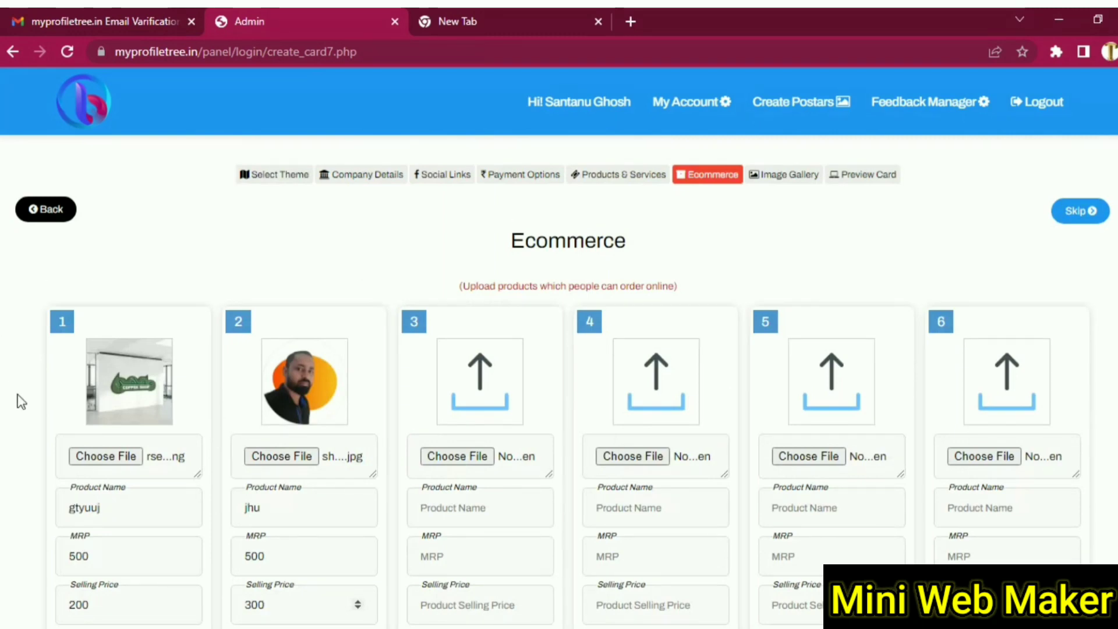
{"action": "scroll", "coordinate": [20, 402], "scroll_direction": "down", "scroll_amount": 12}
{"action": "scroll", "coordinate": [22, 400], "scroll_direction": "up", "scroll_amount": 10}
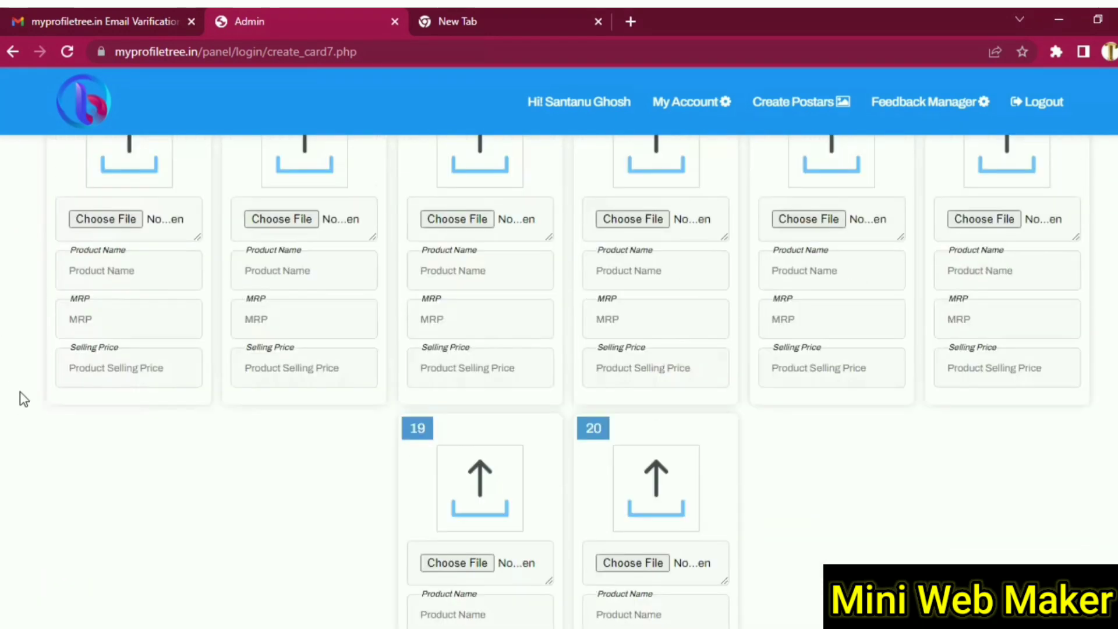
{"action": "scroll", "coordinate": [22, 396], "scroll_direction": "down", "scroll_amount": 10}
{"action": "scroll", "coordinate": [155, 434], "scroll_direction": "up", "scroll_amount": 1}
{"action": "scroll", "coordinate": [158, 434], "scroll_direction": "up", "scroll_amount": 12}
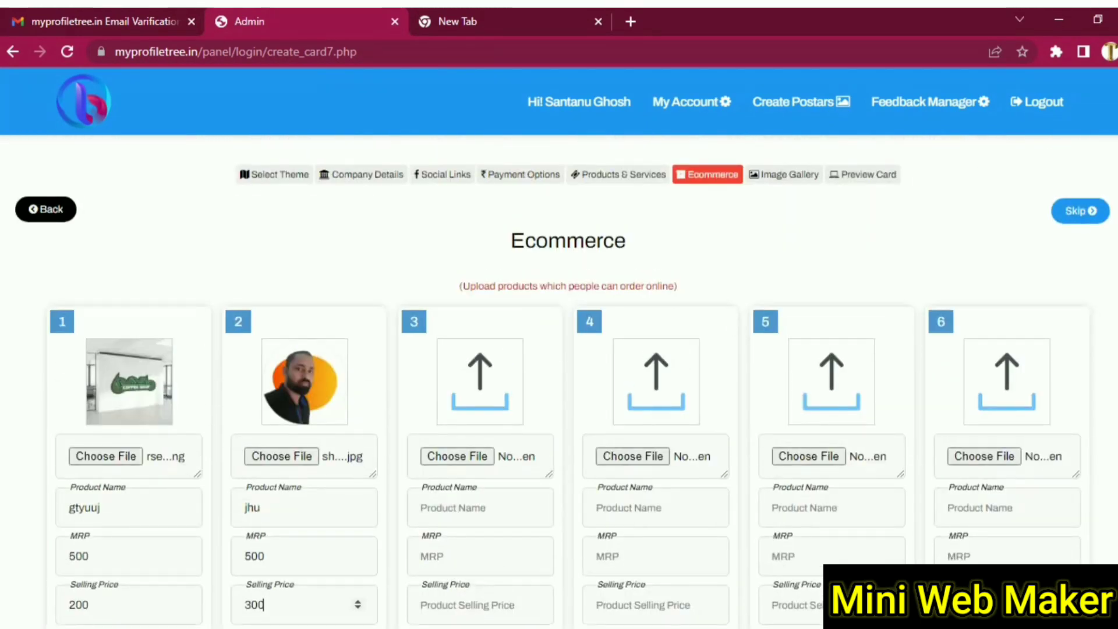
{"action": "scroll", "coordinate": [1116, 403], "scroll_direction": "down", "scroll_amount": 12}
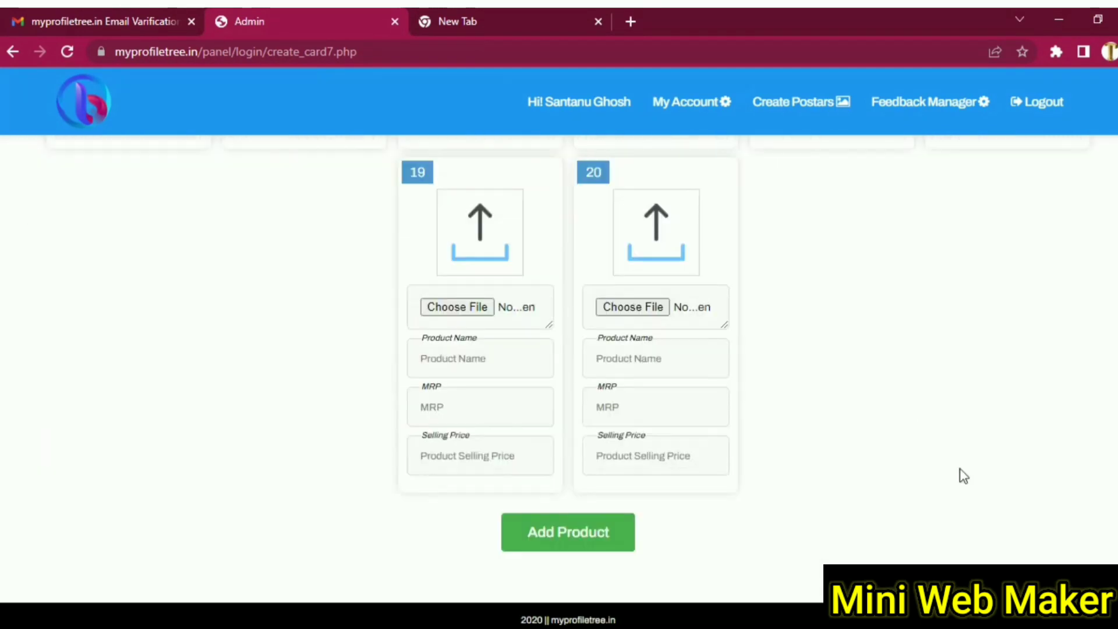
{"action": "left_click", "coordinate": [581, 548]}
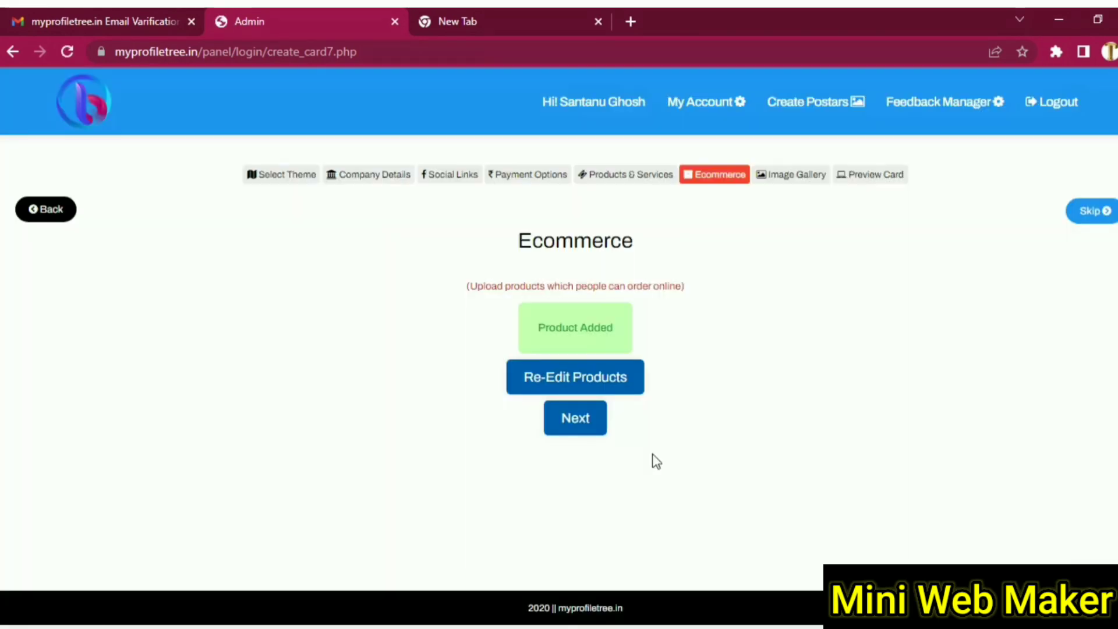
- Move on to the Image Gallery step with its ten upload slots
{"action": "left_click", "coordinate": [577, 419]}
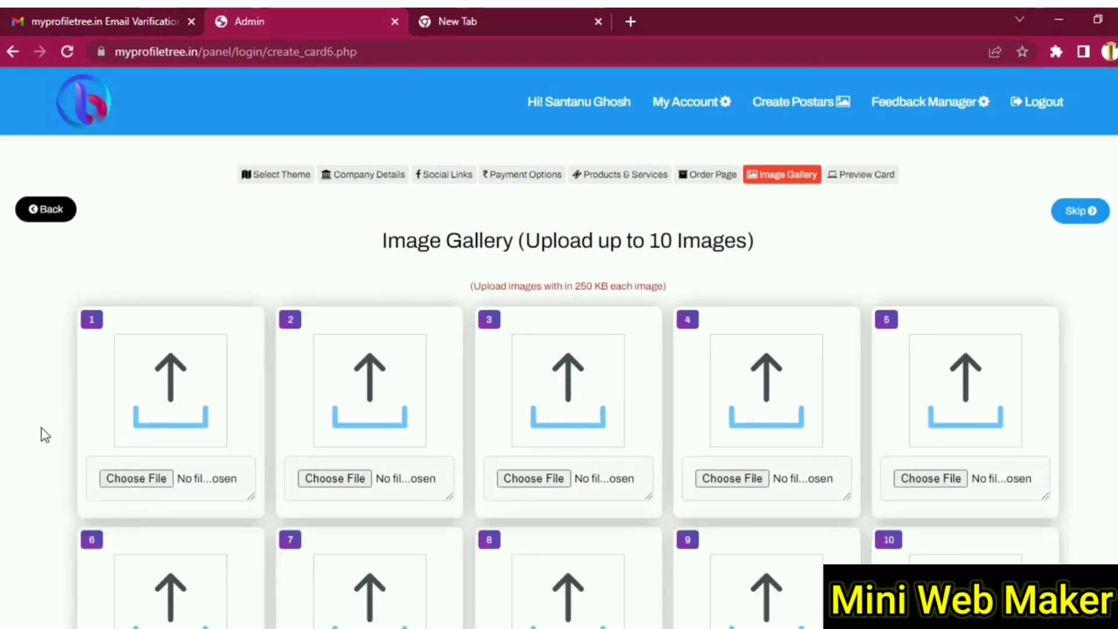
- Load the webshaan desk illustration into gallery slot 1
{"action": "scroll", "coordinate": [46, 436], "scroll_direction": "down", "scroll_amount": 8}
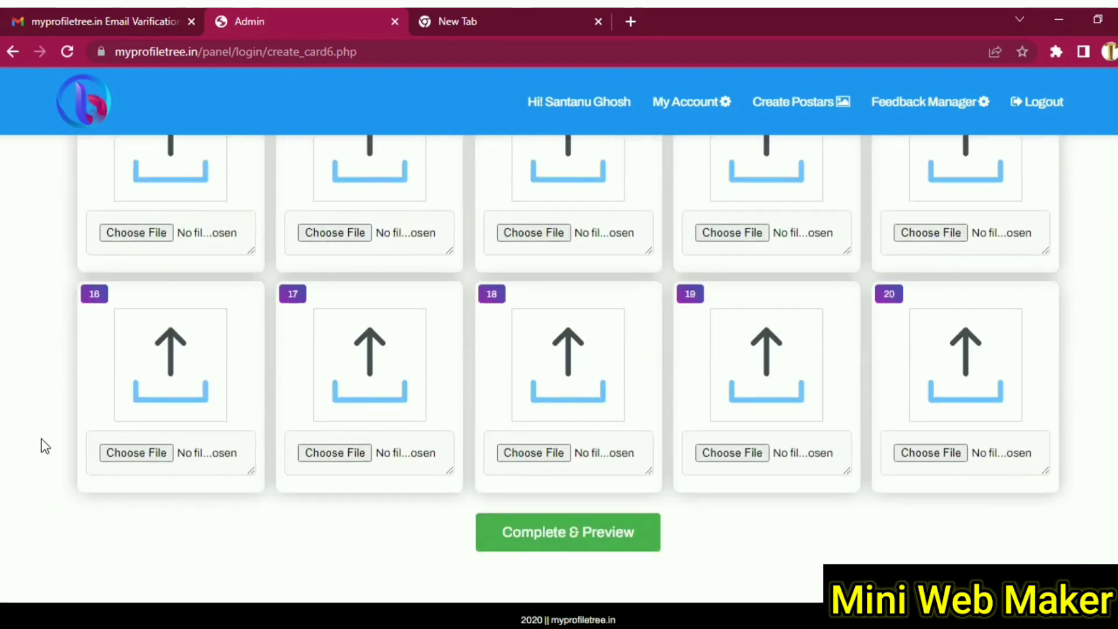
{"action": "scroll", "coordinate": [45, 446], "scroll_direction": "up", "scroll_amount": 10}
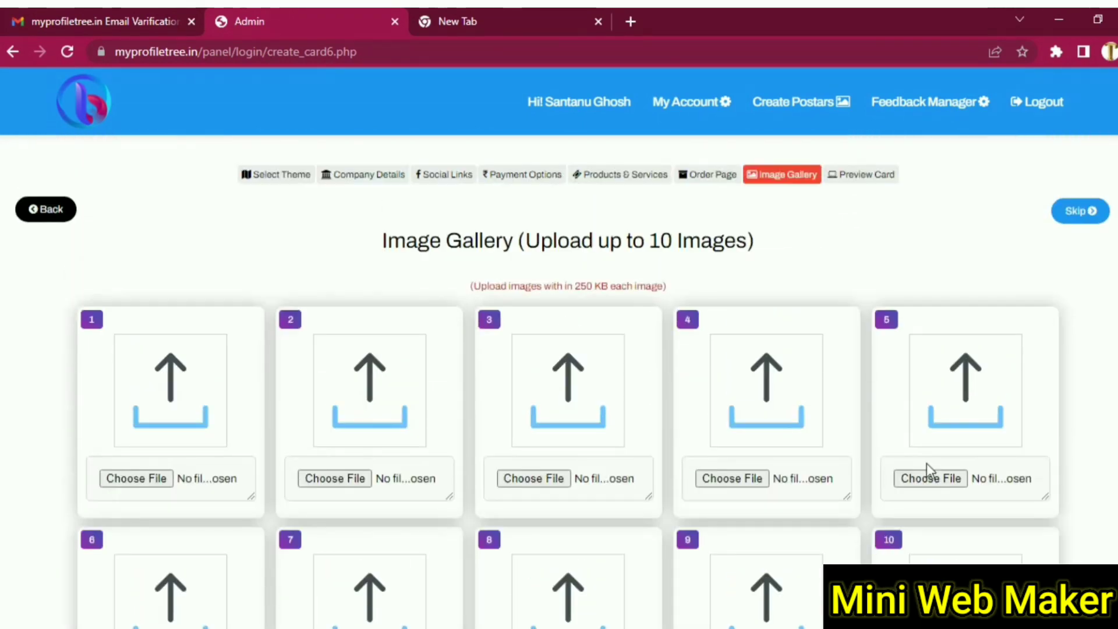
{"action": "scroll", "coordinate": [1036, 474], "scroll_direction": "down", "scroll_amount": 4}
{"action": "scroll", "coordinate": [400, 429], "scroll_direction": "up", "scroll_amount": 5}
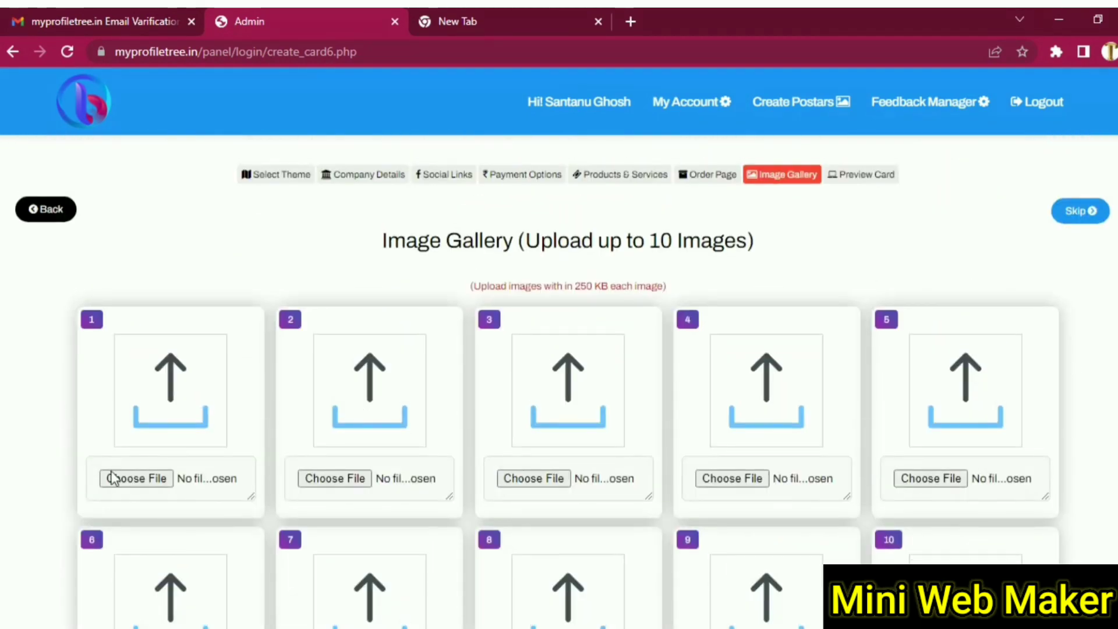
{"action": "left_click", "coordinate": [149, 479]}
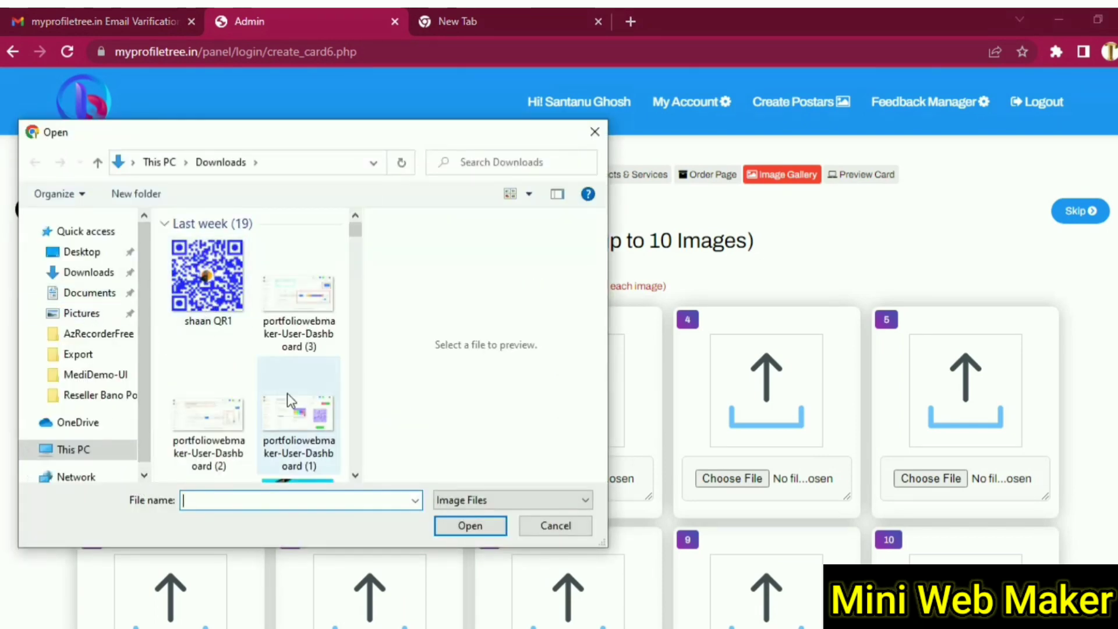
{"action": "left_click", "coordinate": [309, 346]}
{"action": "left_click", "coordinate": [463, 524]}
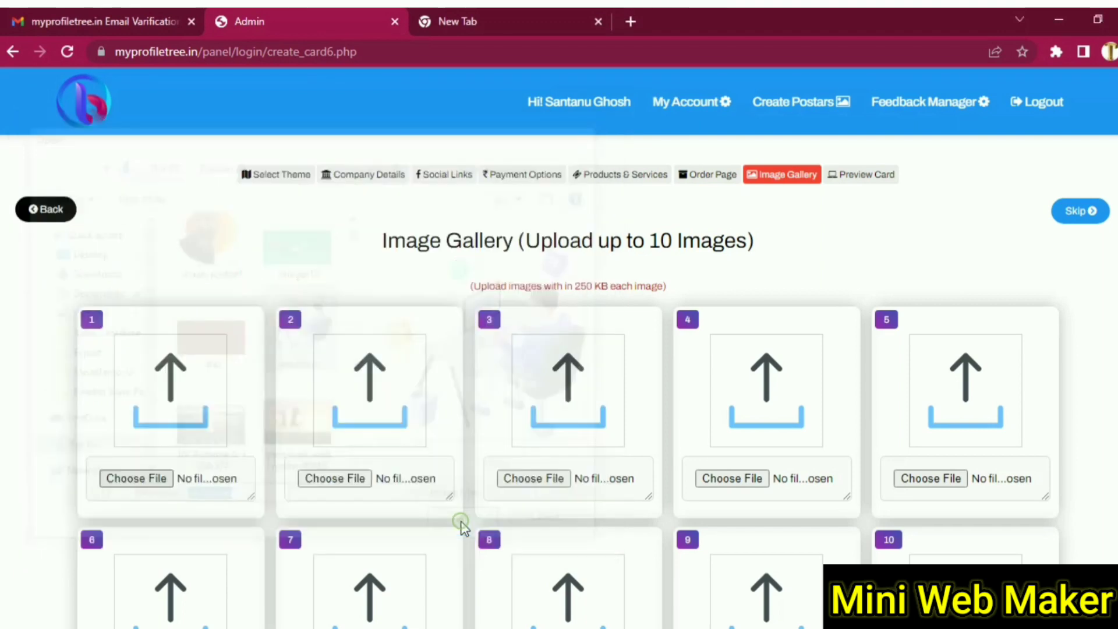
- Submit the gallery with Complete & Preview
{"action": "scroll", "coordinate": [682, 440], "scroll_direction": "down", "scroll_amount": 8}
{"action": "scroll", "coordinate": [672, 435], "scroll_direction": "down", "scroll_amount": 3}
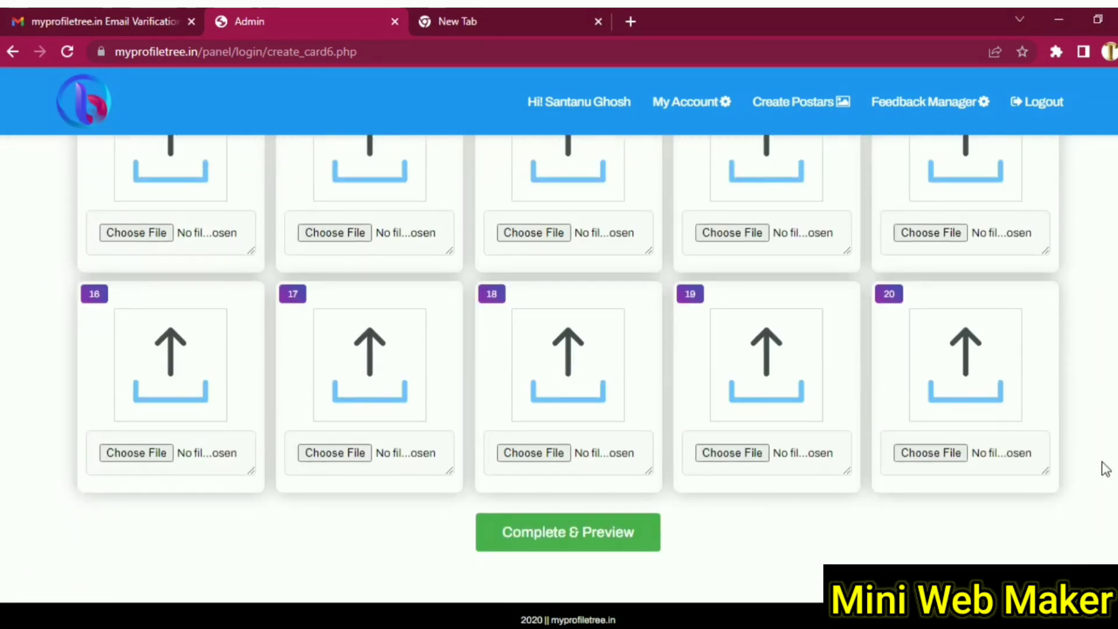
{"action": "scroll", "coordinate": [1101, 467], "scroll_direction": "up", "scroll_amount": 10}
{"action": "scroll", "coordinate": [1099, 466], "scroll_direction": "down", "scroll_amount": 10}
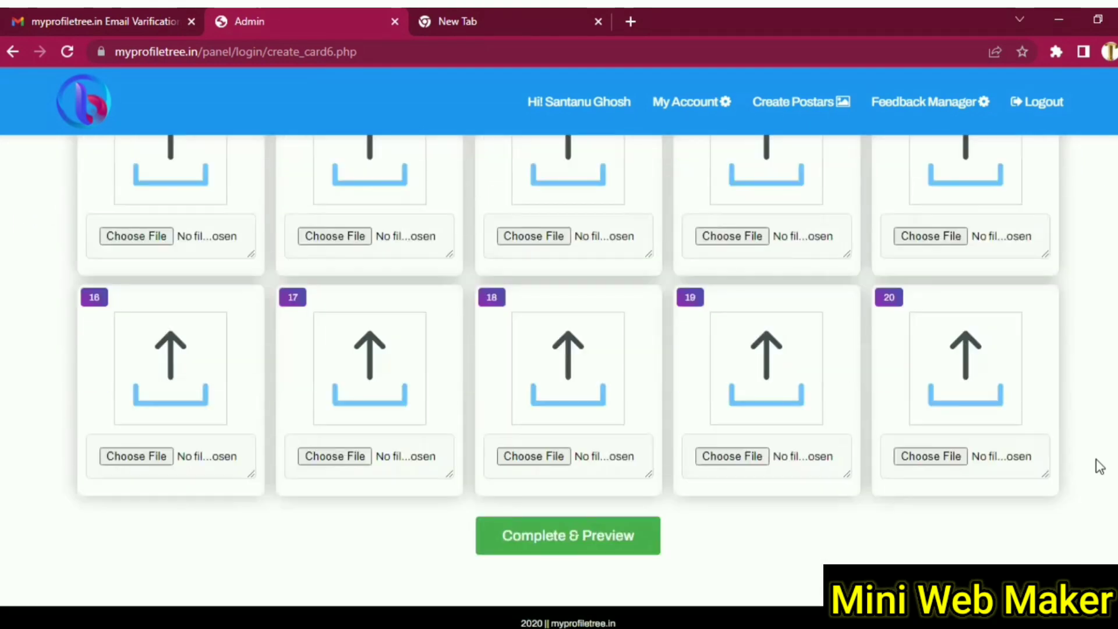
{"action": "scroll", "coordinate": [1100, 466], "scroll_direction": "up", "scroll_amount": 10}
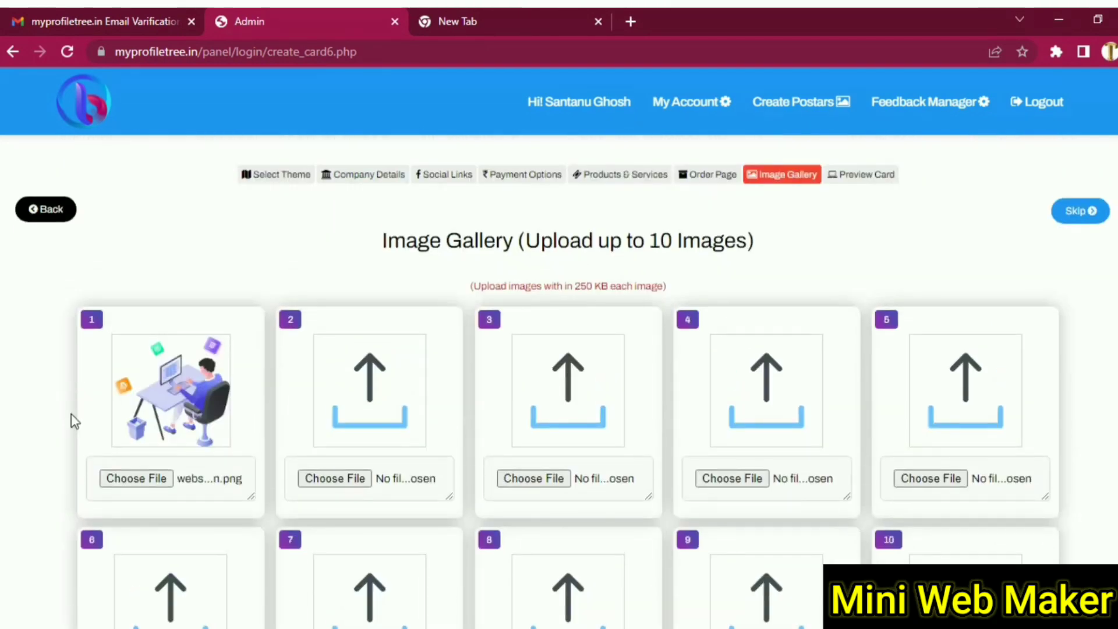
{"action": "scroll", "coordinate": [68, 429], "scroll_direction": "down", "scroll_amount": 10}
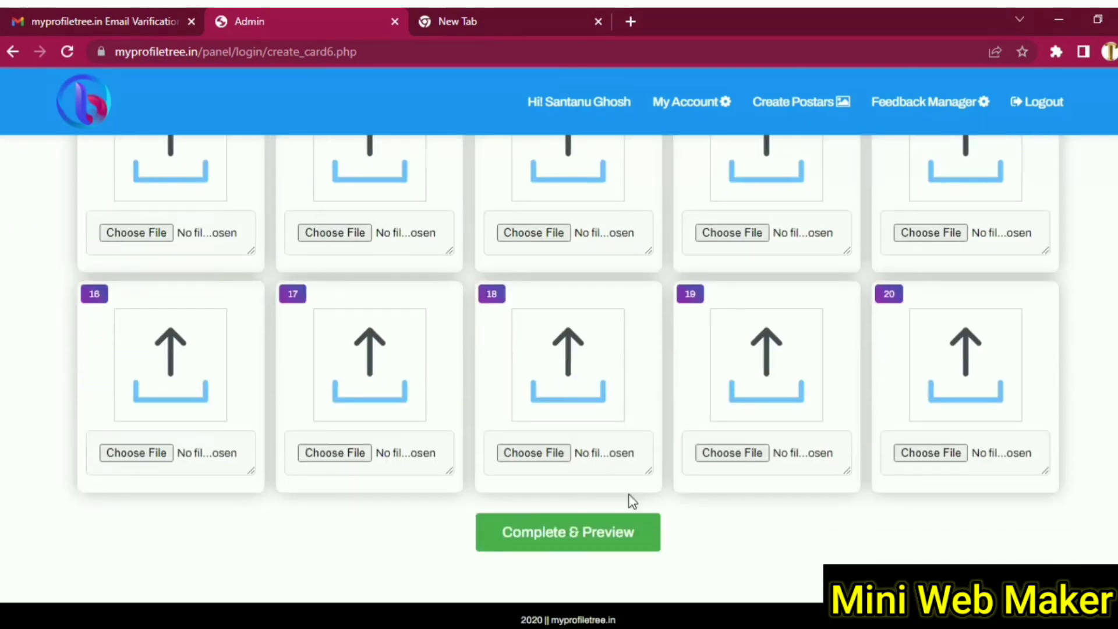
{"action": "left_click", "coordinate": [584, 532]}
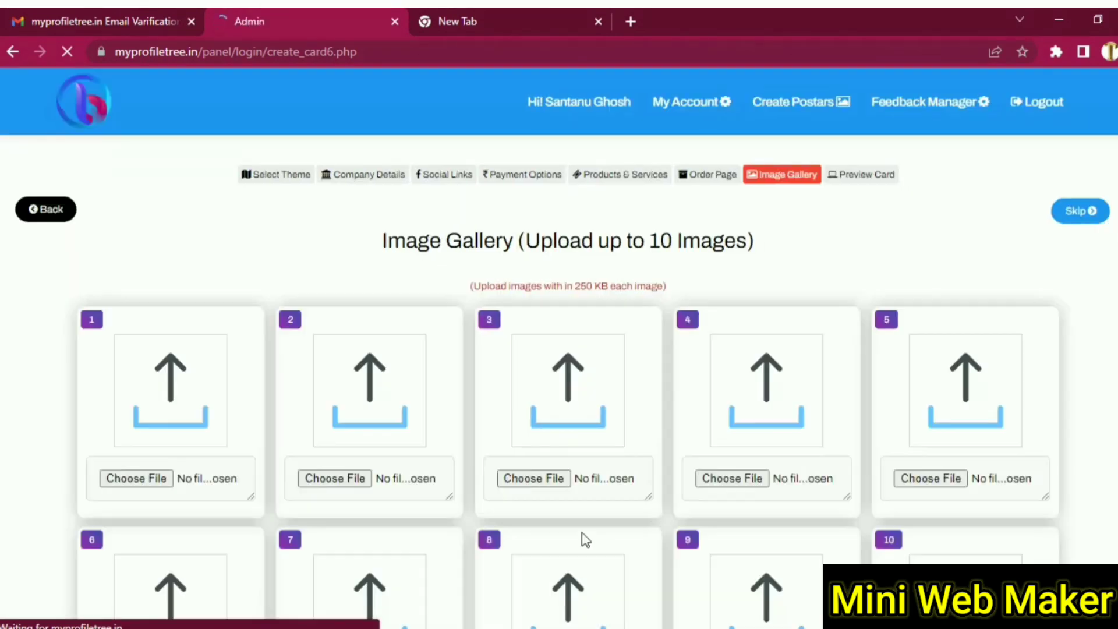
- Go through the card preview and choose Activate Now to reach the 1999 Rs payment page
{"action": "scroll", "coordinate": [581, 531], "scroll_direction": "down", "scroll_amount": 10}
{"action": "scroll", "coordinate": [582, 533], "scroll_direction": "down", "scroll_amount": 2}
{"action": "left_click", "coordinate": [580, 562]}
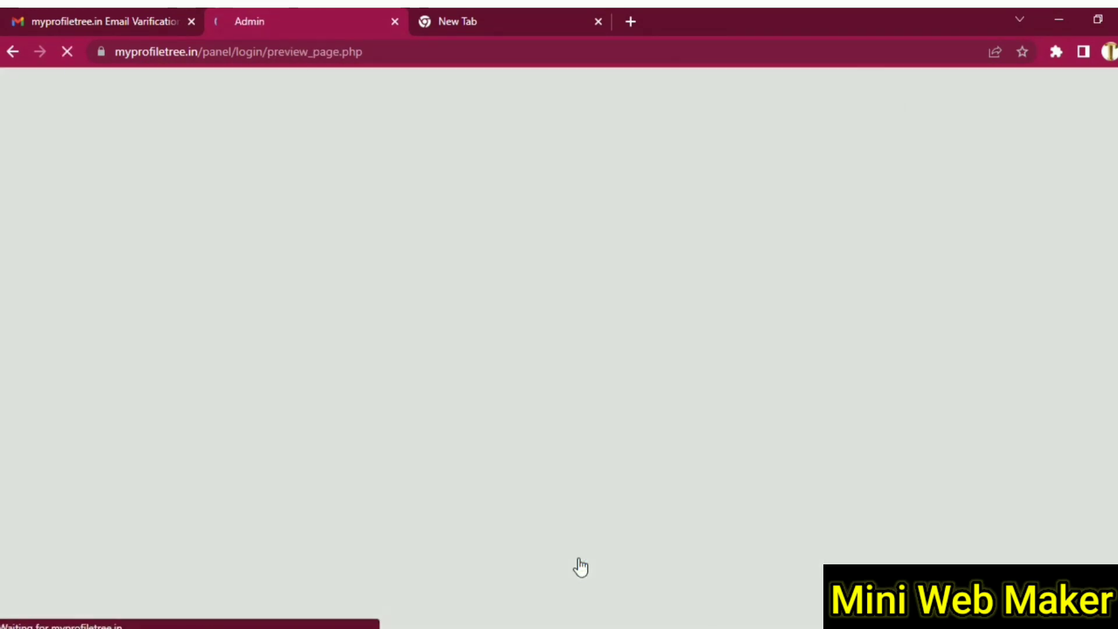
{"action": "left_click", "coordinate": [576, 207]}
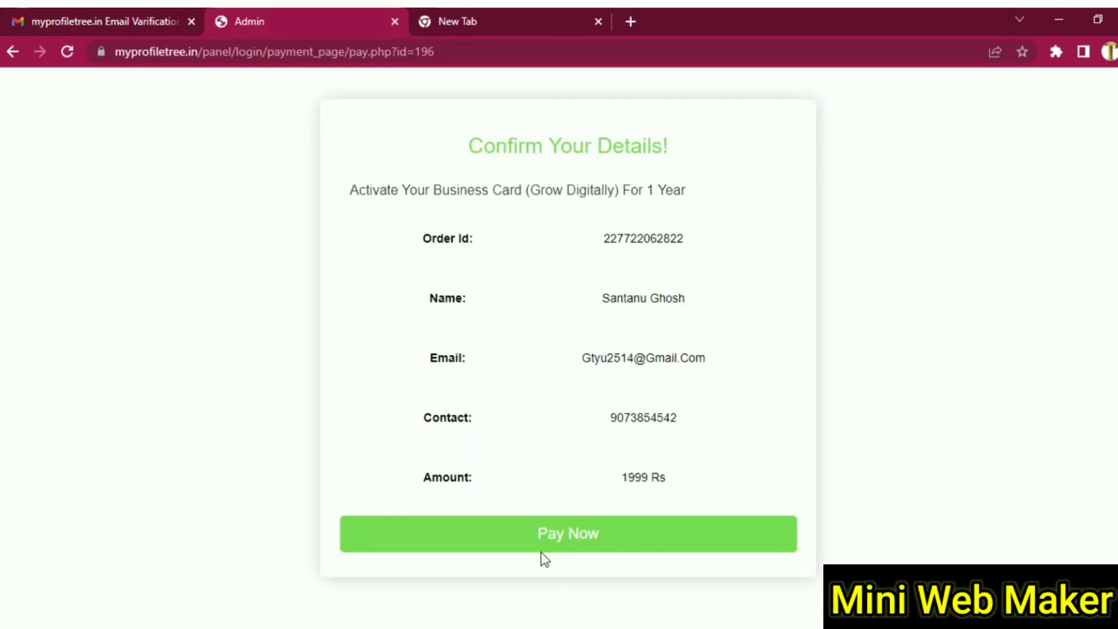
- Start the ₹1,999 payment, review the Razorpay UPI and payment options, then switch to the new tab
{"action": "left_click", "coordinate": [569, 542]}
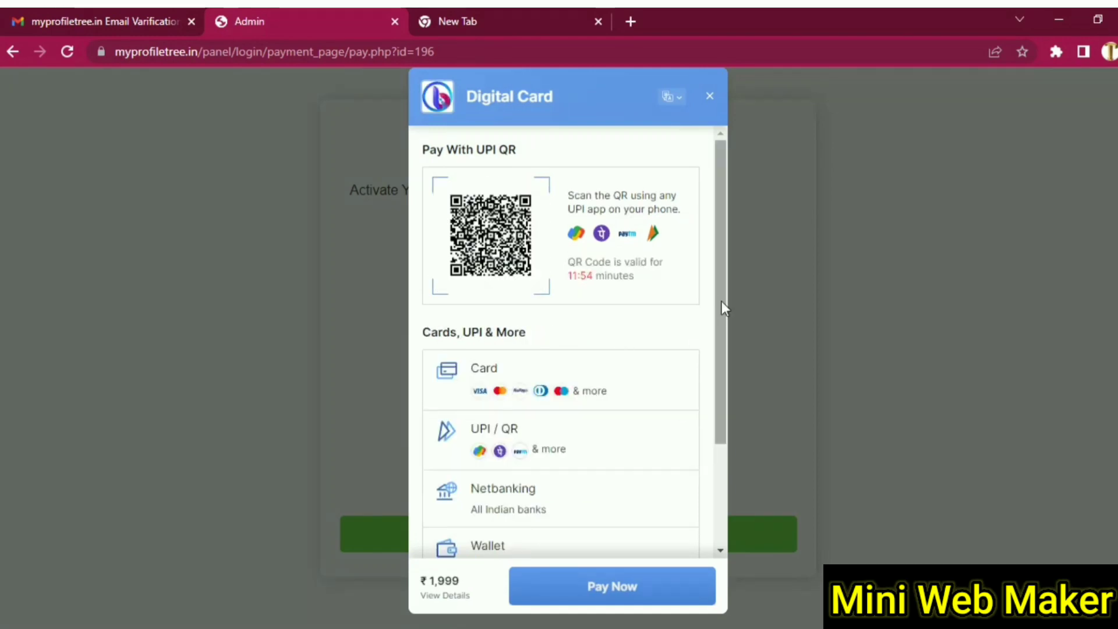
{"action": "scroll", "coordinate": [722, 302], "scroll_direction": "down", "scroll_amount": 3}
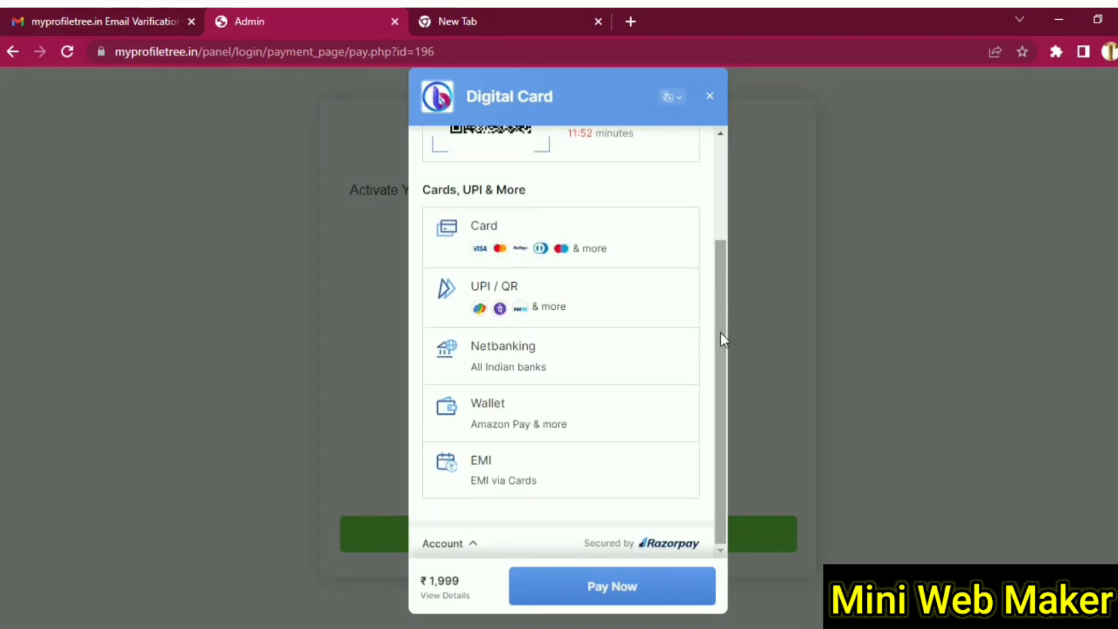
{"action": "scroll", "coordinate": [721, 333], "scroll_direction": "up", "scroll_amount": 3}
{"action": "scroll", "coordinate": [721, 333], "scroll_direction": "down", "scroll_amount": 3}
{"action": "scroll", "coordinate": [724, 365], "scroll_direction": "up", "scroll_amount": 3}
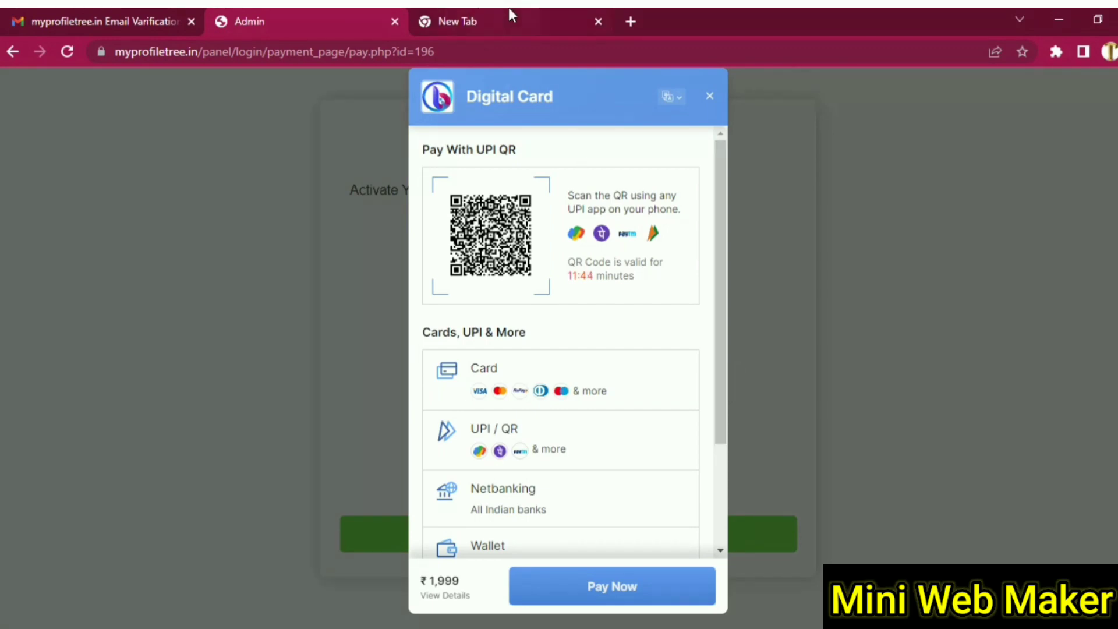
{"action": "mouse_move", "coordinate": [508, 8]}
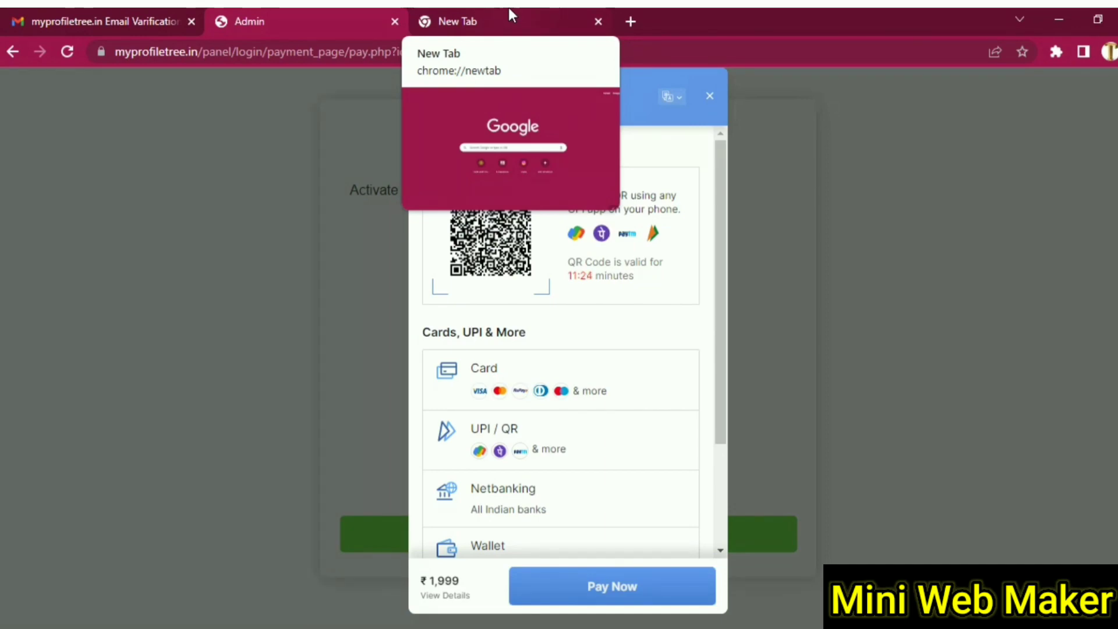
{"action": "left_click", "coordinate": [509, 10]}
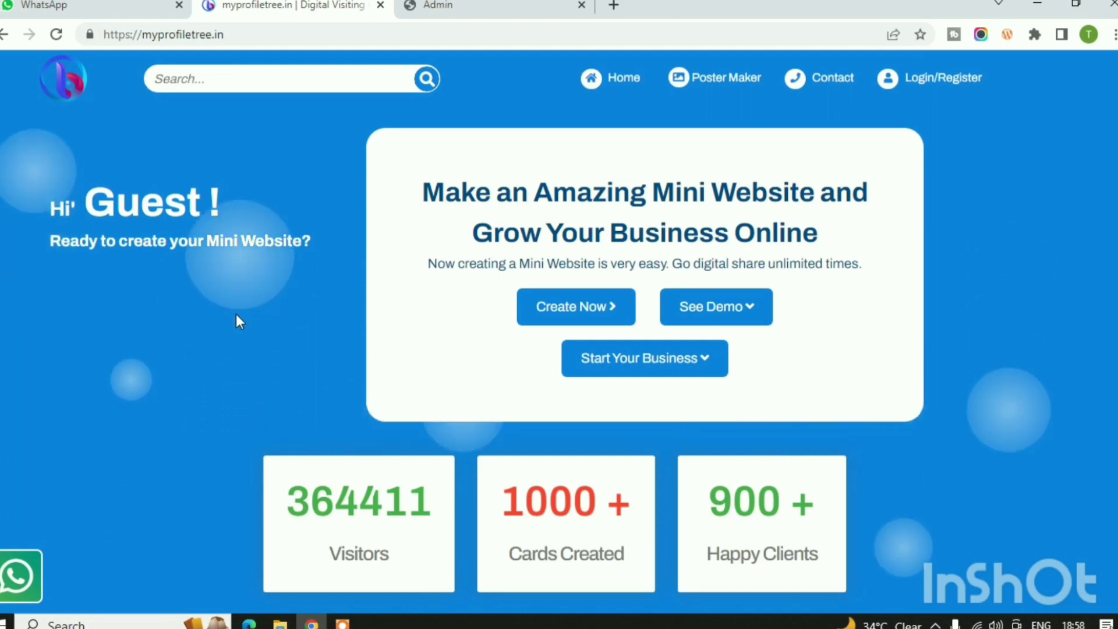
- Scroll the home page past categories and Popular Cards to the ₹1999 Digital Card/Mini Website offer
{"action": "scroll", "coordinate": [239, 320], "scroll_direction": "down", "scroll_amount": 15}
{"action": "scroll", "coordinate": [203, 338], "scroll_direction": "down", "scroll_amount": 4}
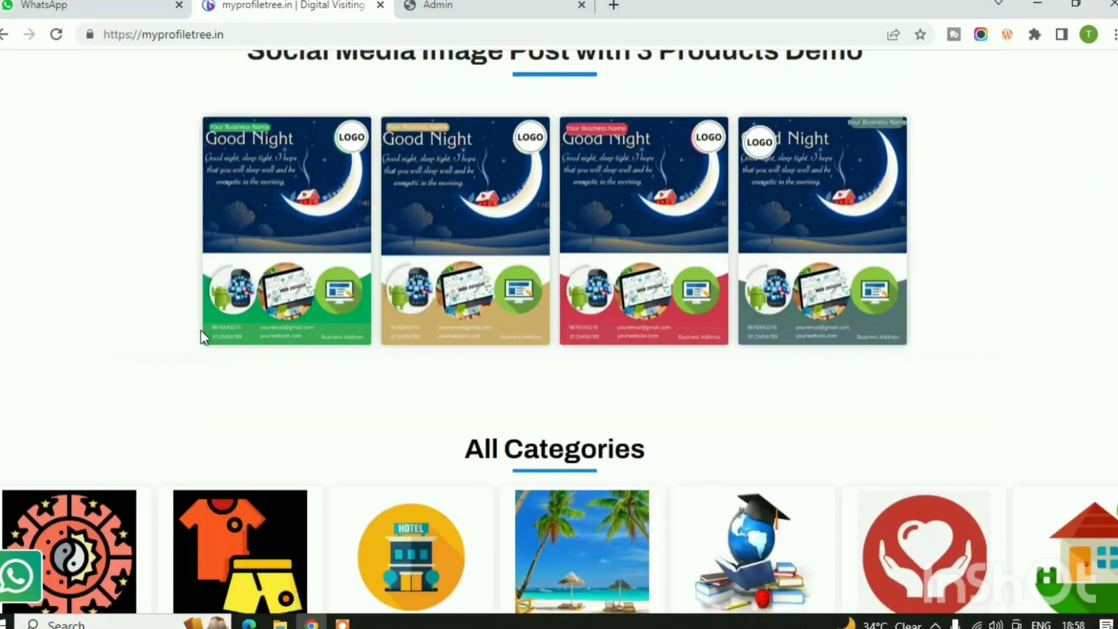
{"action": "scroll", "coordinate": [201, 335], "scroll_direction": "down", "scroll_amount": 7}
{"action": "scroll", "coordinate": [204, 342], "scroll_direction": "down", "scroll_amount": 1}
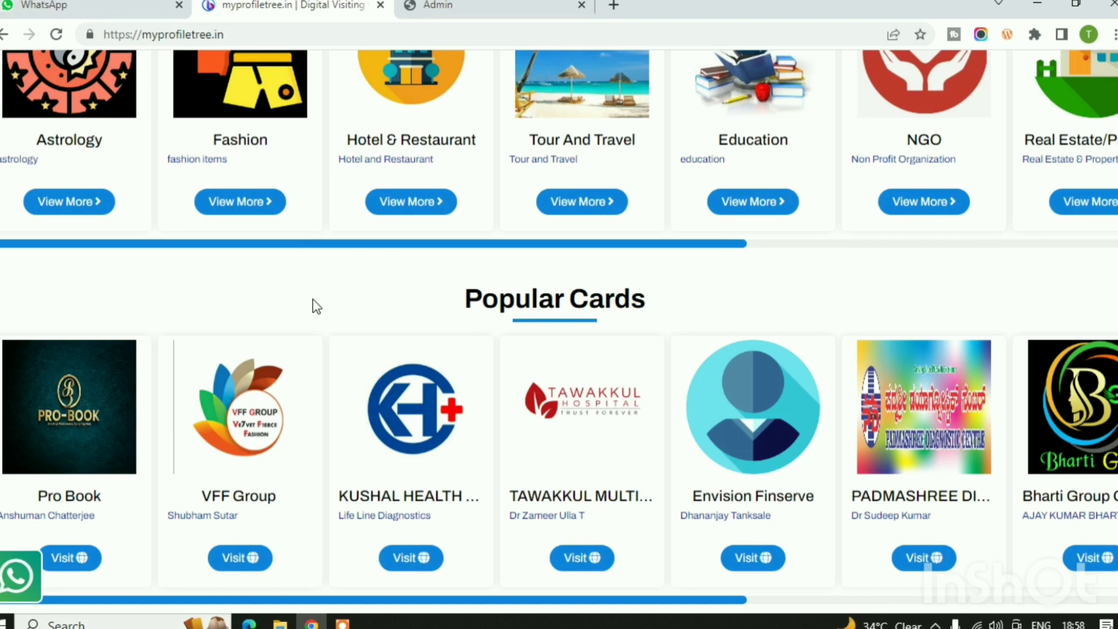
{"action": "scroll", "coordinate": [315, 305], "scroll_direction": "down", "scroll_amount": 4}
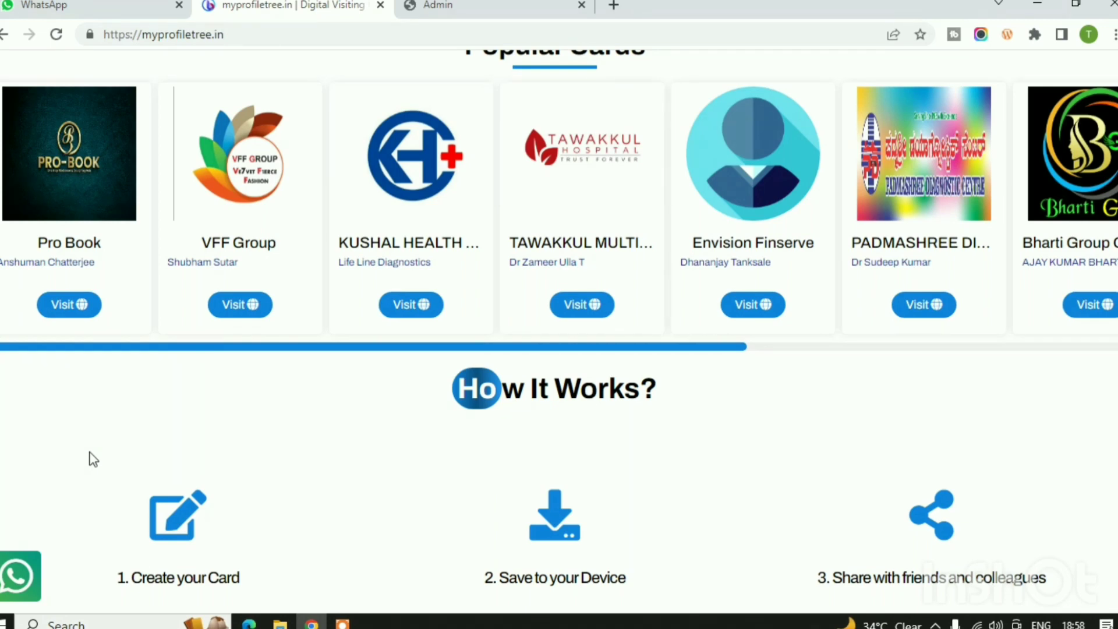
{"action": "scroll", "coordinate": [199, 417], "scroll_direction": "down", "scroll_amount": 5}
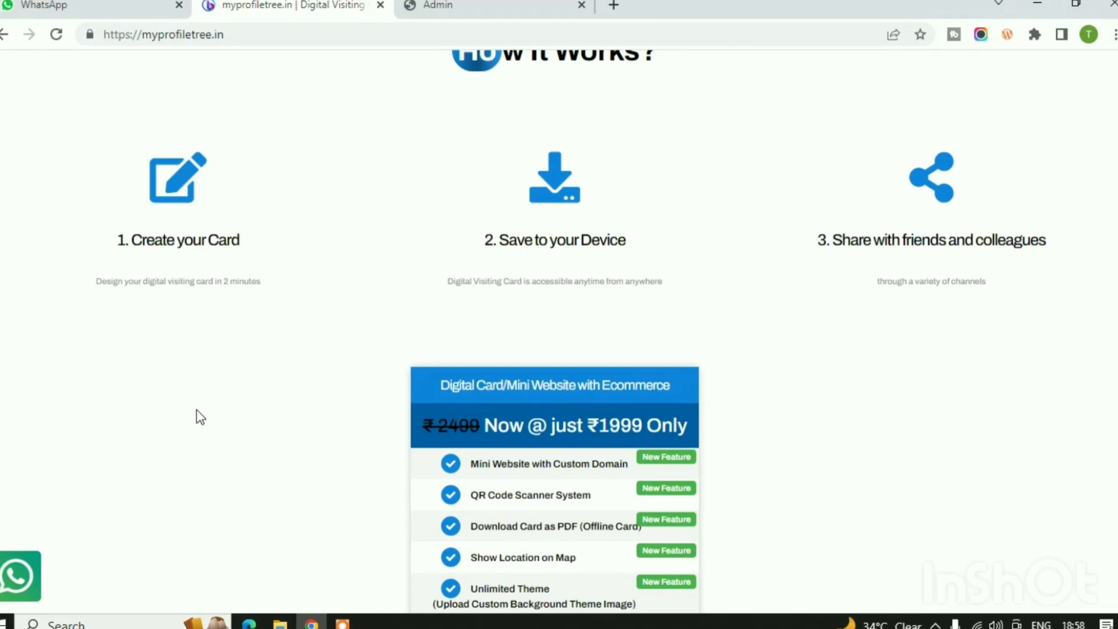
{"action": "scroll", "coordinate": [200, 417], "scroll_direction": "down", "scroll_amount": 3}
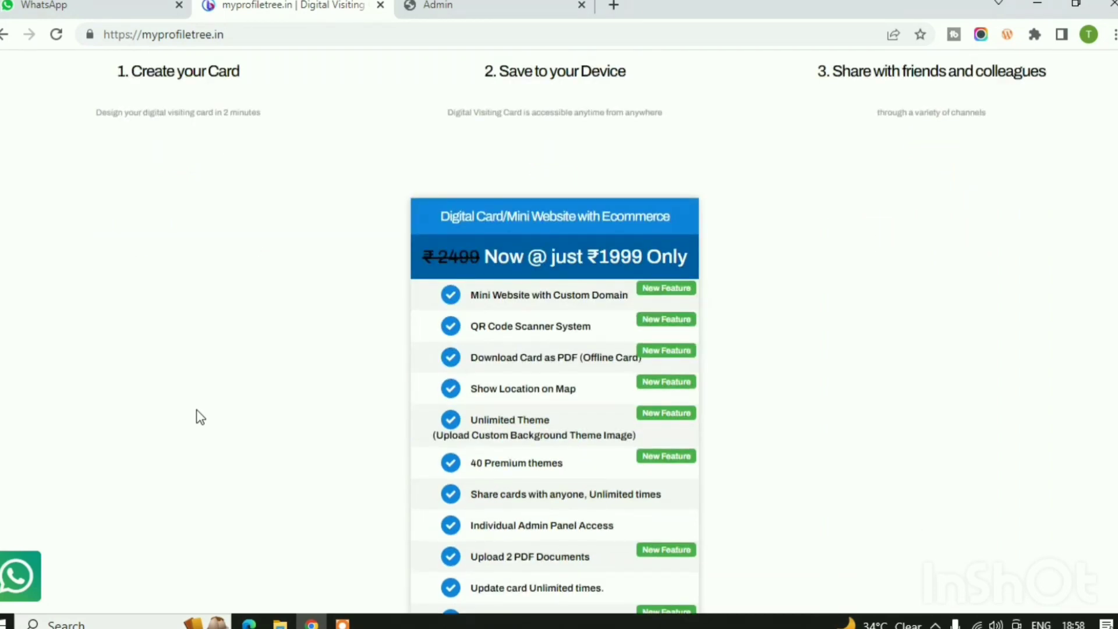